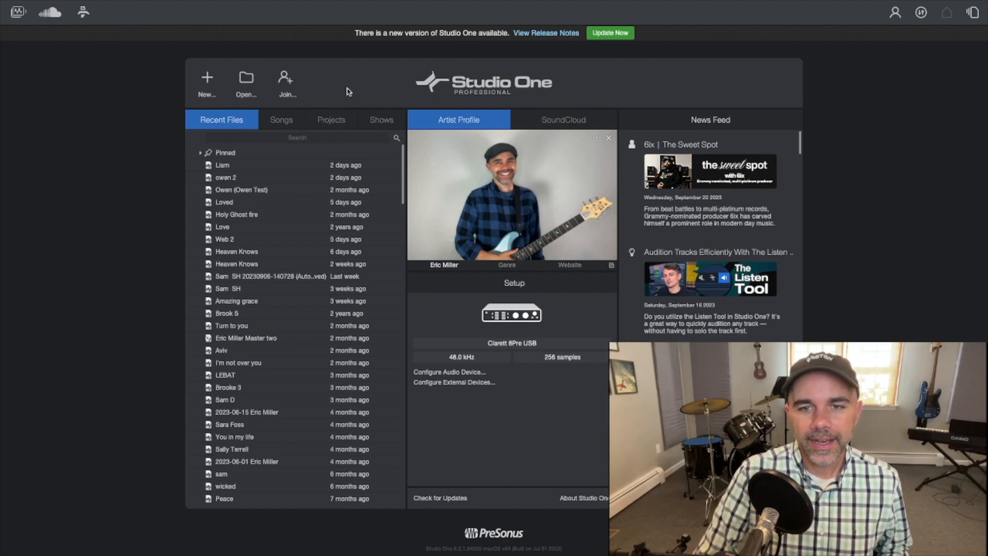
Create a new song from the Record and Mix template.
{"action": "left_click", "coordinate": [208, 82]}
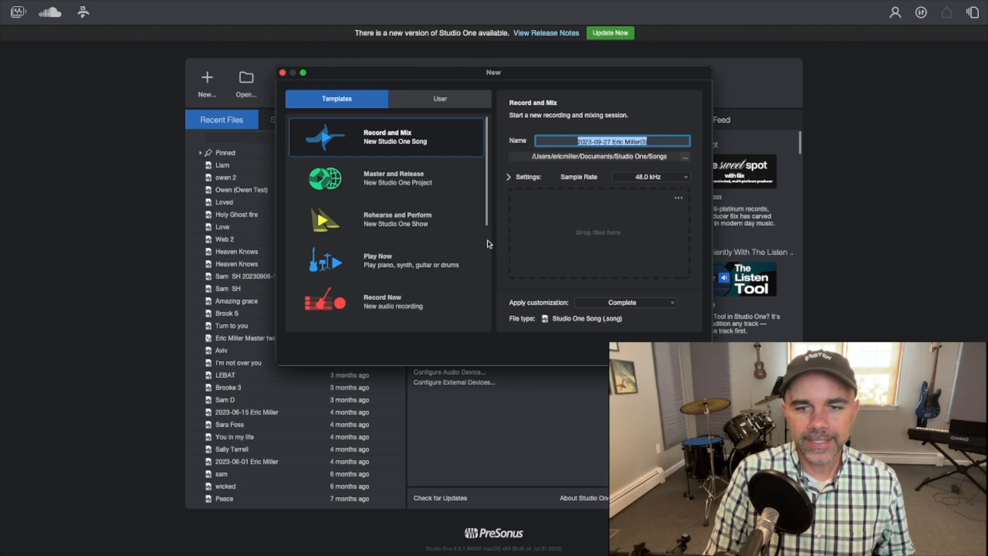
{"action": "scroll", "coordinate": [490, 247], "scroll_direction": "down", "scroll_amount": 5}
{"action": "scroll", "coordinate": [490, 258], "scroll_direction": "down", "scroll_amount": 2}
{"action": "scroll", "coordinate": [489, 216], "scroll_direction": "up", "scroll_amount": 6}
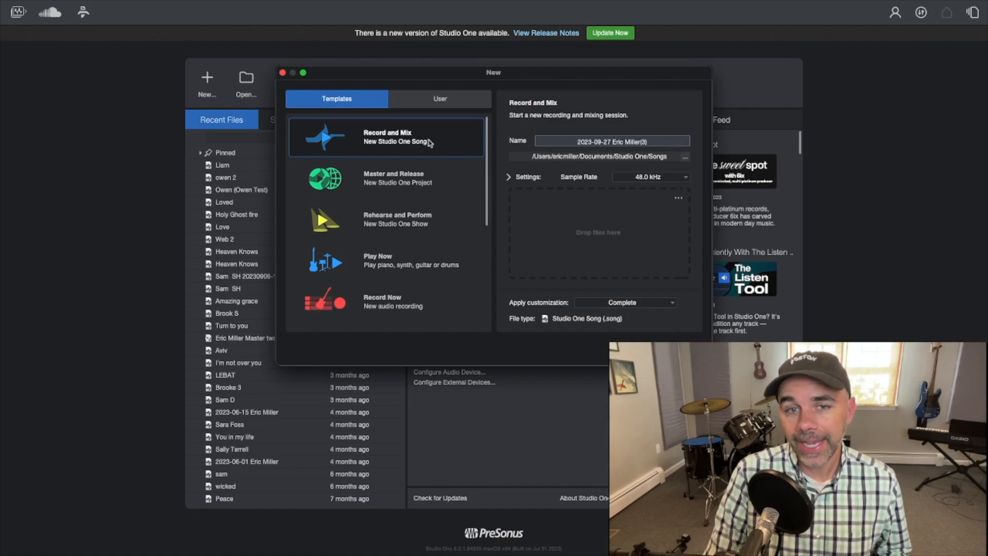
{"action": "left_click", "coordinate": [601, 139]}
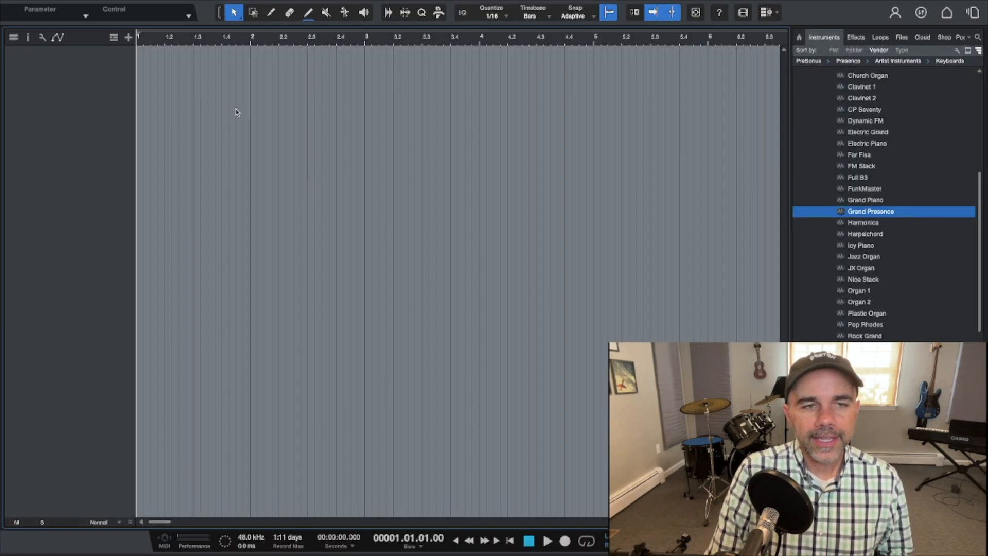
Open the Studio One Installation window to review the available downloadable content, then close it.
{"action": "mouse_move", "coordinate": [59, 4]}
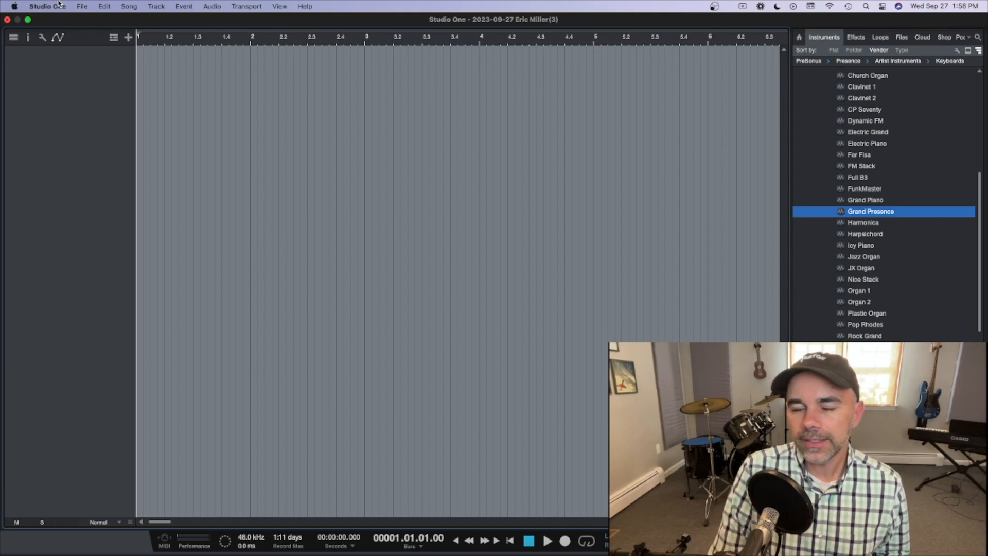
{"action": "left_click", "coordinate": [48, 6]}
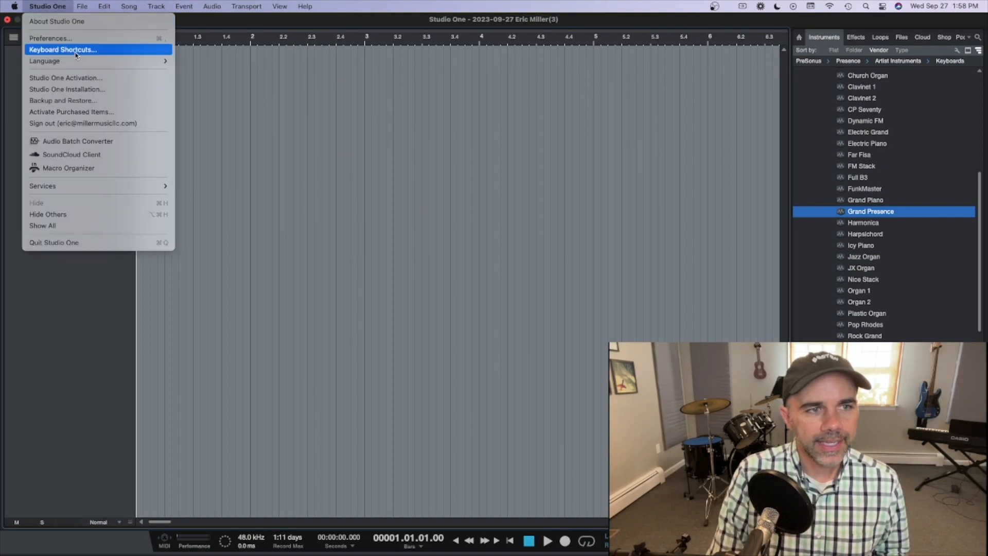
{"action": "left_click", "coordinate": [82, 88]}
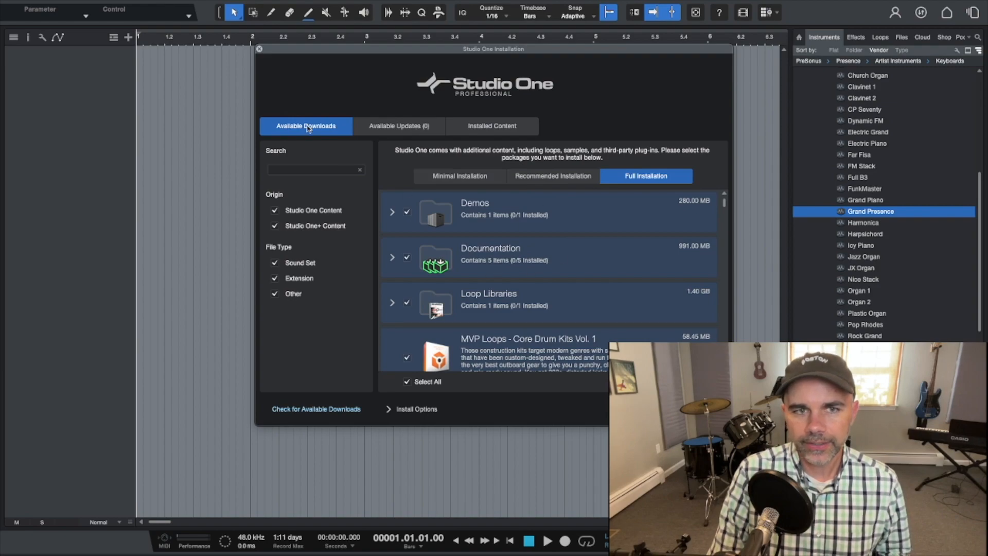
{"action": "left_click", "coordinate": [260, 50]}
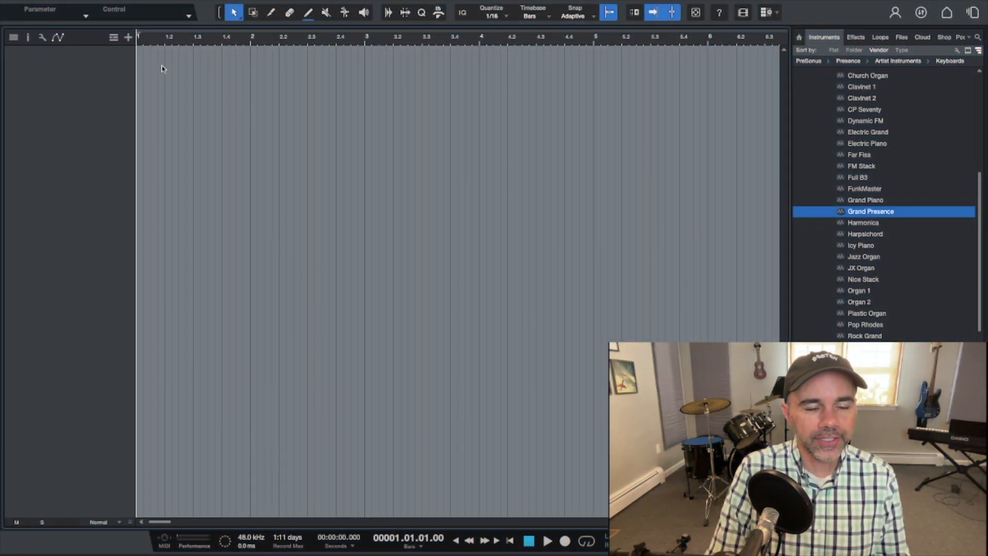
Add one mono audio track named vox using Input 1 and enlarge its track height.
{"action": "left_click", "coordinate": [129, 37]}
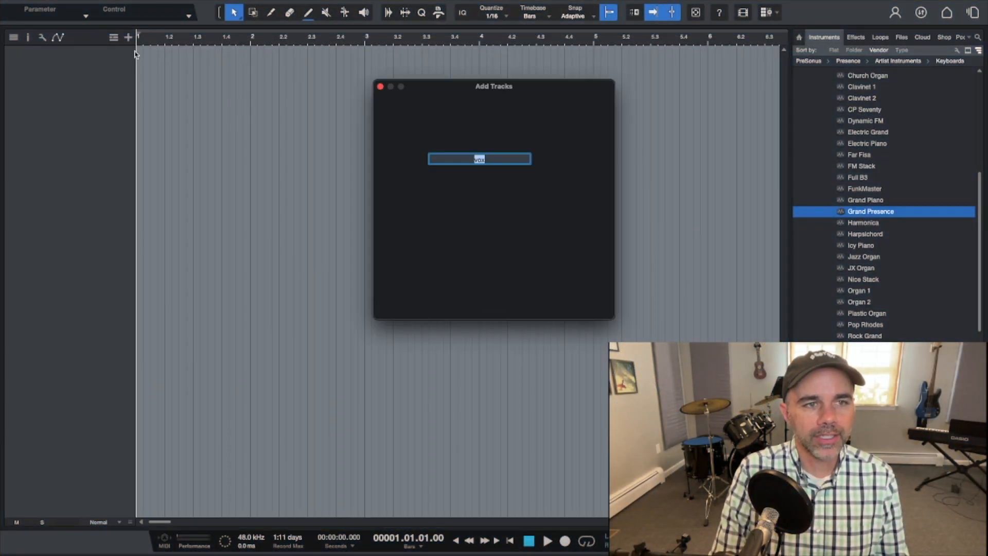
{"action": "left_click", "coordinate": [407, 123]}
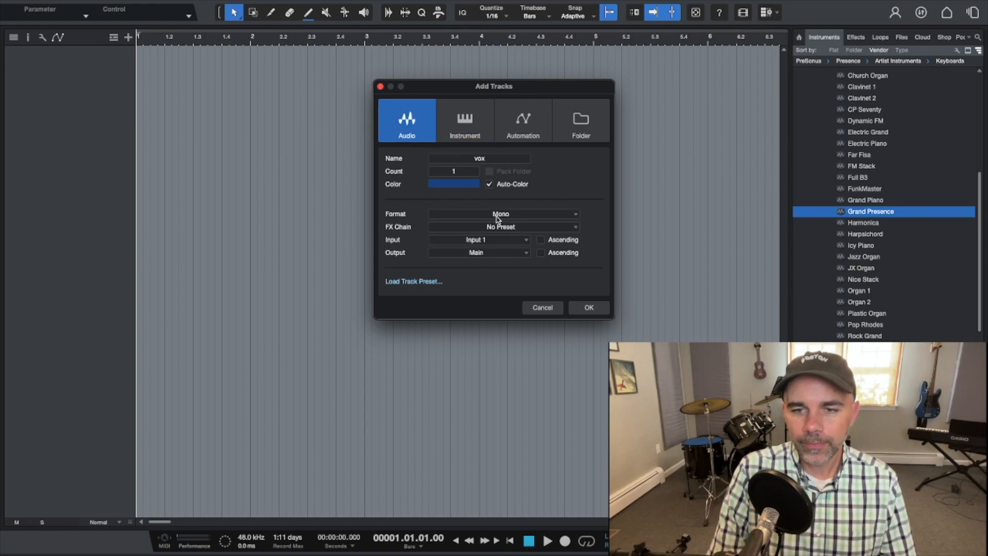
{"action": "left_click", "coordinate": [493, 240]}
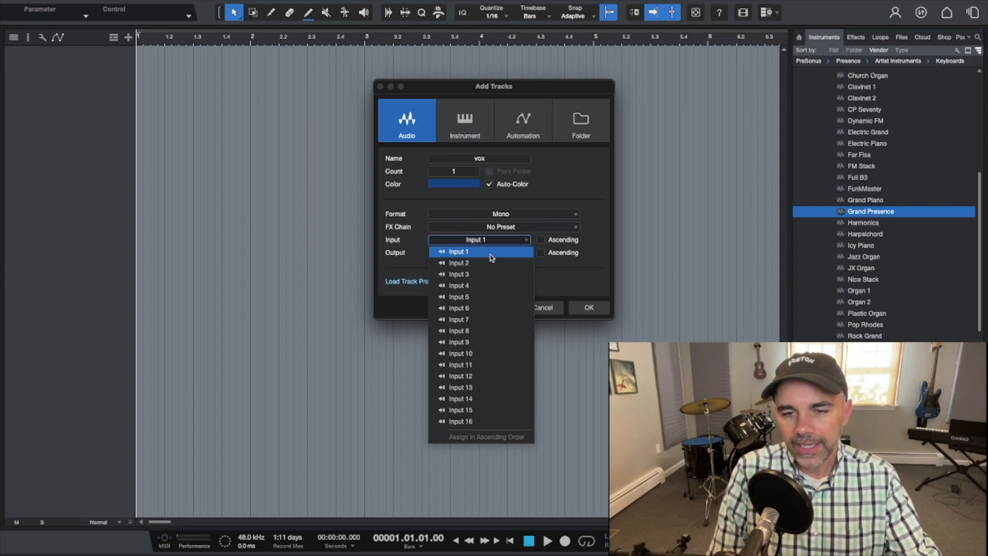
{"action": "left_click", "coordinate": [492, 257]}
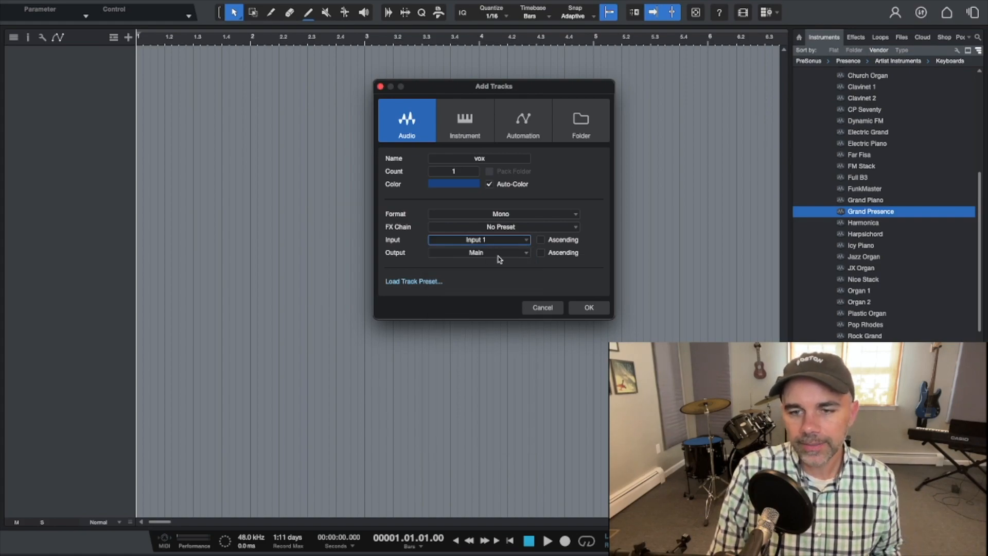
{"action": "left_click", "coordinate": [587, 307]}
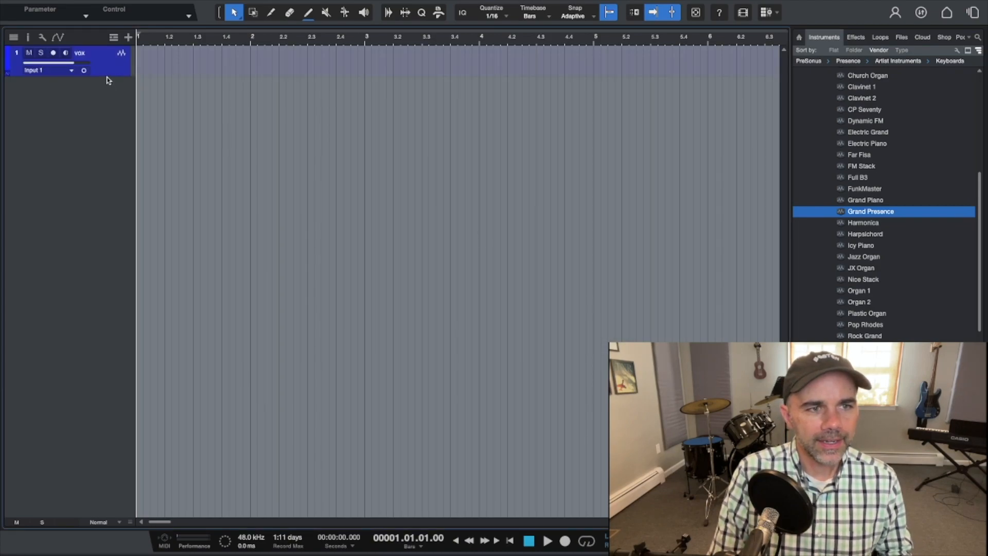
{"action": "left_click_drag", "start_coordinate": [107, 75], "coordinate": [114, 145]}
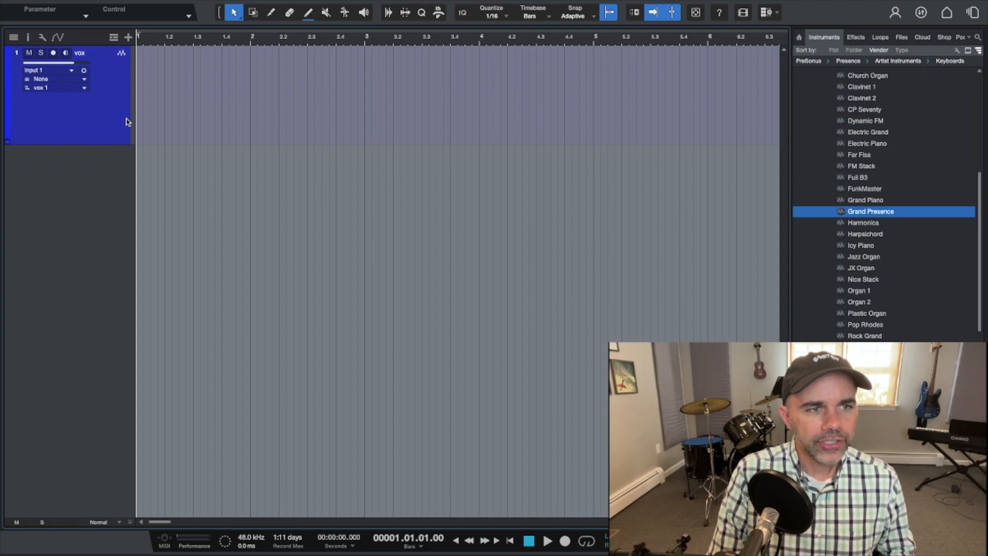
Set the playback device to Clarett 8Pre USB in the audio setup preferences.
{"action": "left_click", "coordinate": [52, 6]}
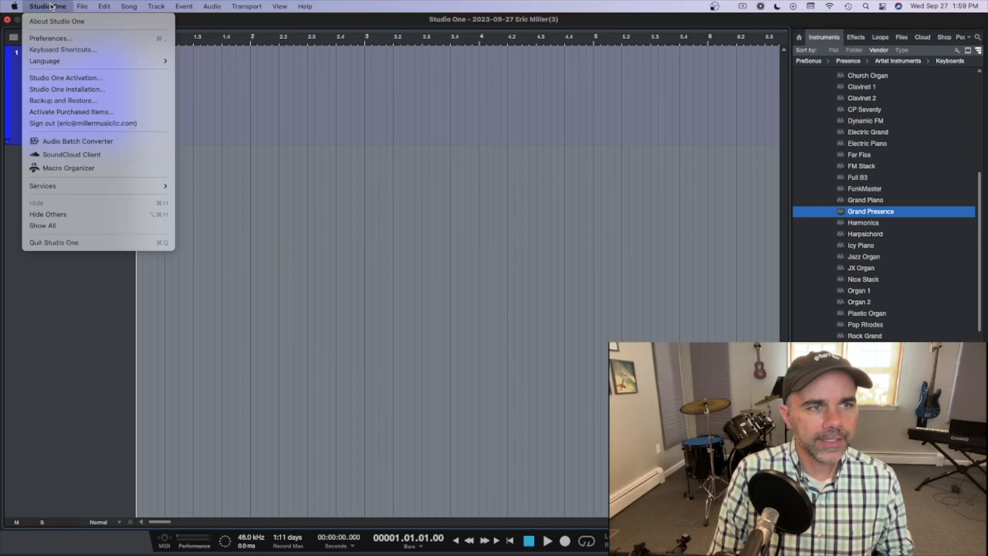
{"action": "left_click", "coordinate": [65, 44]}
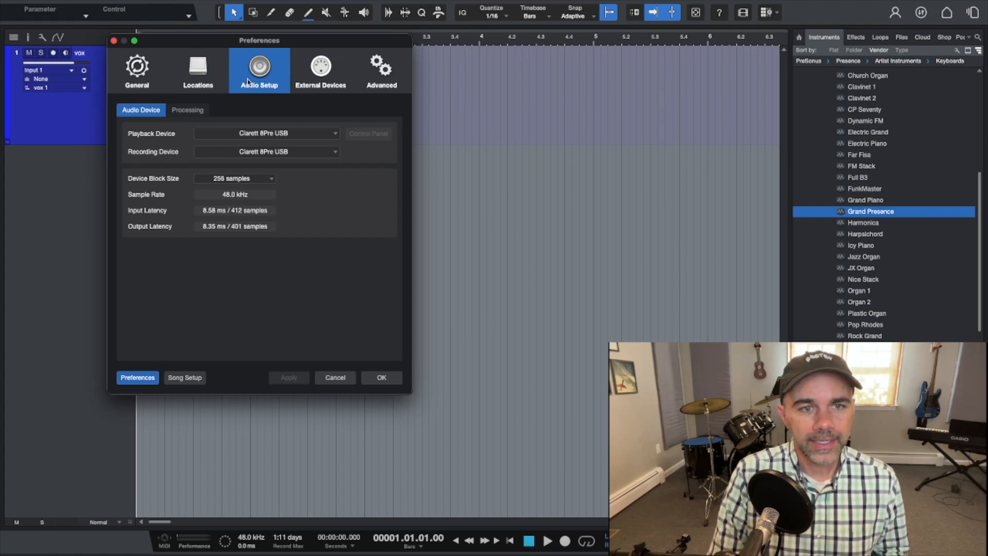
{"action": "left_click", "coordinate": [276, 135]}
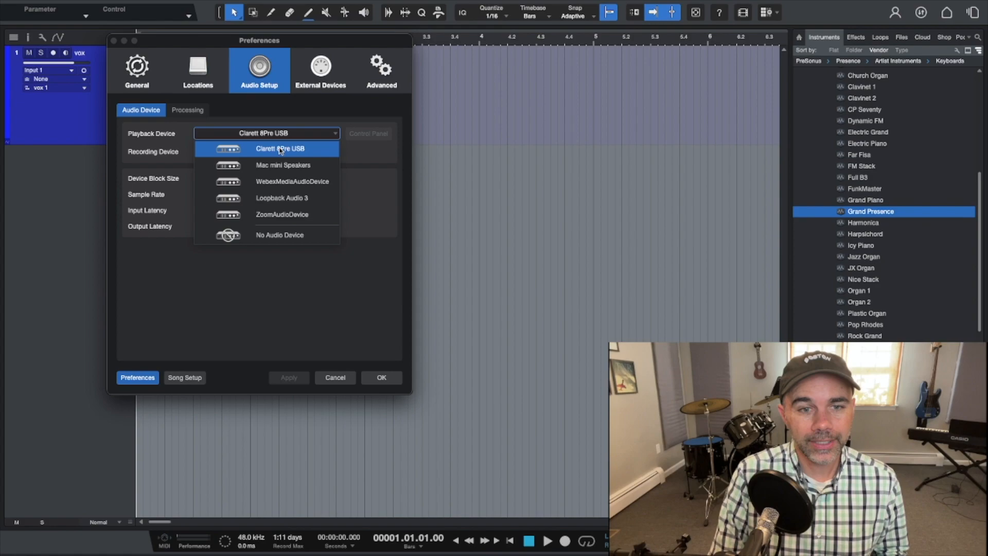
{"action": "left_click", "coordinate": [281, 149]}
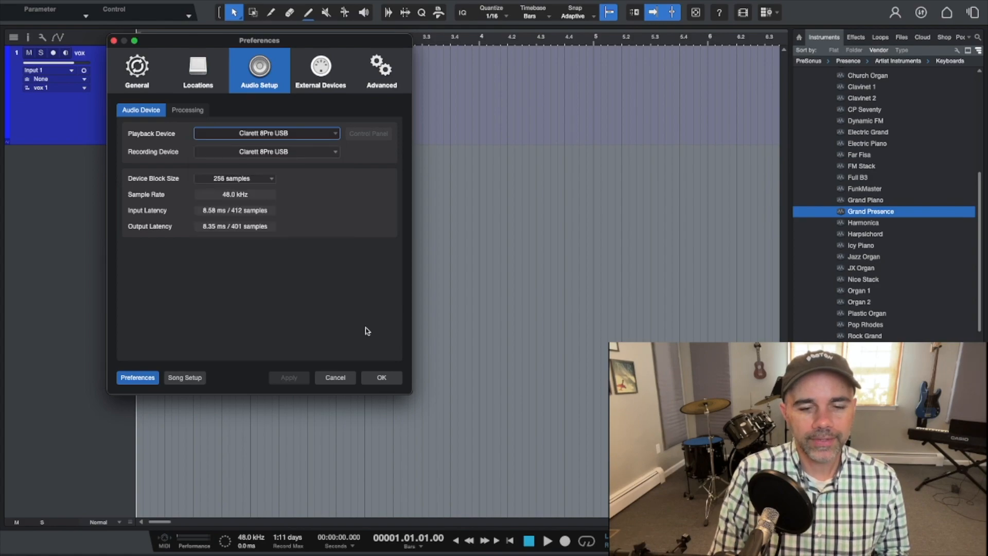
{"action": "left_click", "coordinate": [381, 377]}
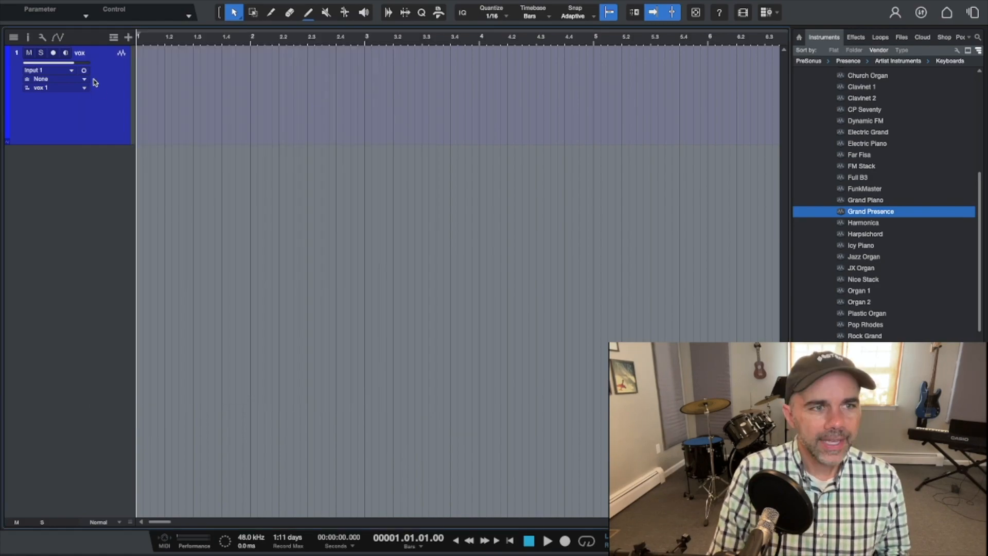
Arm the vox track for recording and record a short audio take.
{"action": "left_click", "coordinate": [55, 54]}
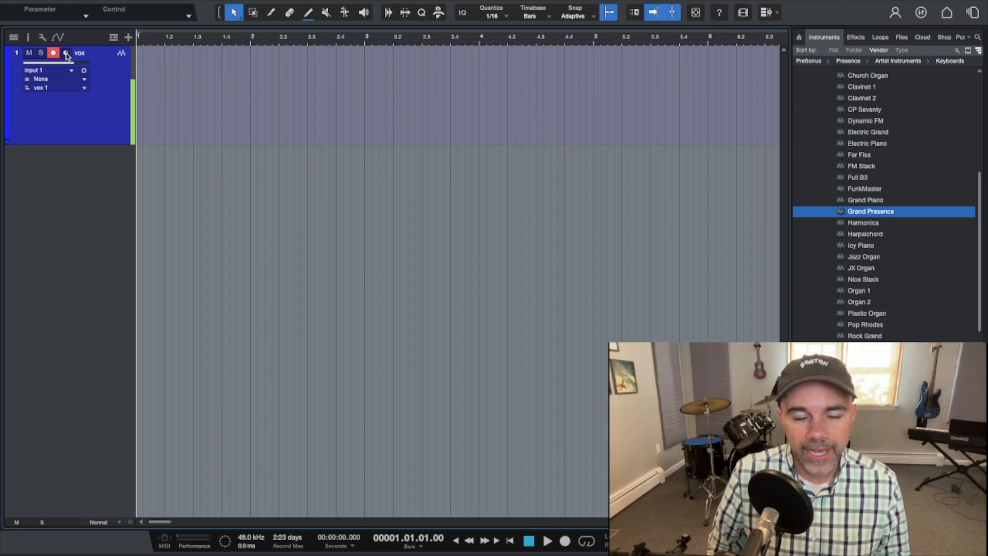
{"action": "key", "text": "KP_Multiply"}
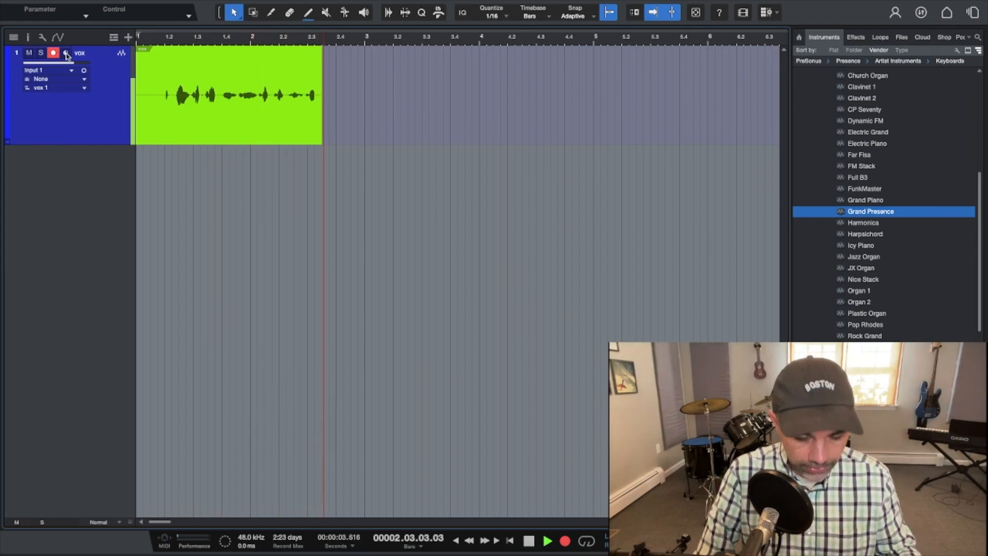
{"action": "key", "text": "space"}
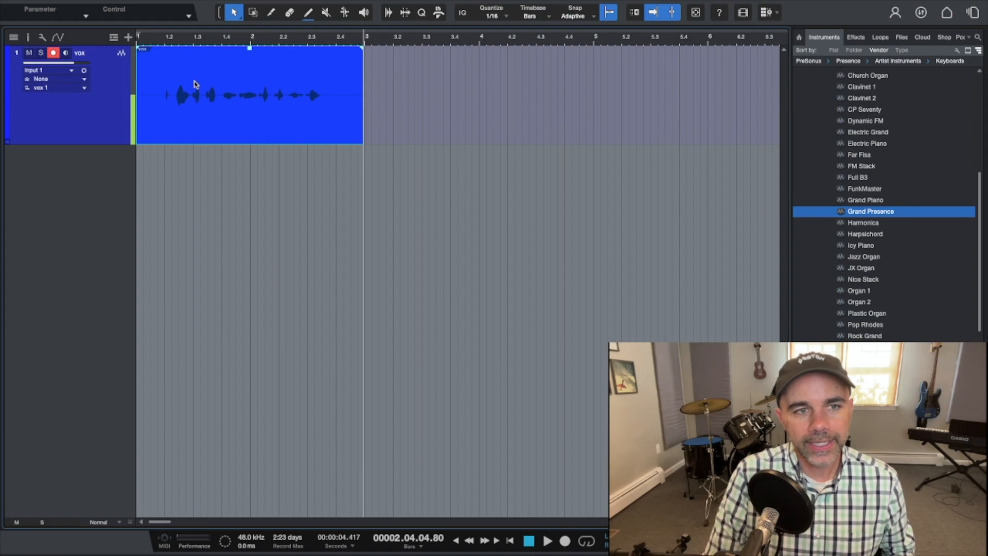
Play back the recorded take from the beginning of the song.
{"action": "left_click", "coordinate": [140, 37]}
{"action": "key", "text": "space"}
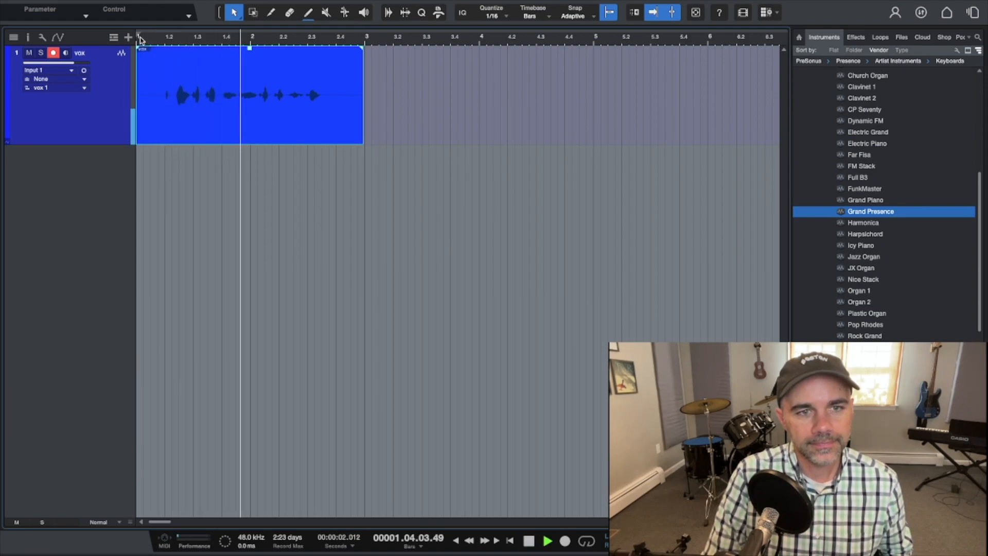
{"action": "key", "text": "space"}
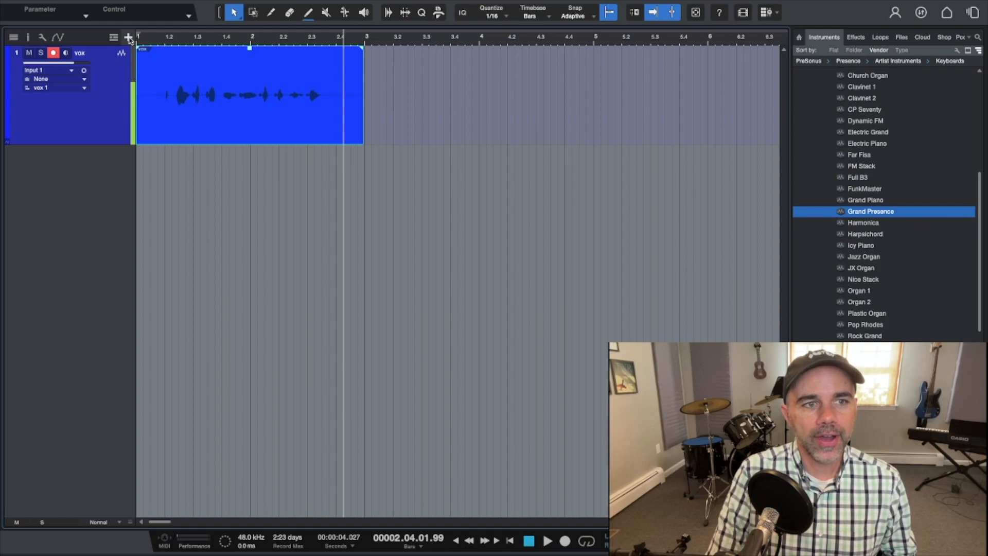
Add an instrument track named Int.
{"action": "left_click", "coordinate": [129, 37]}
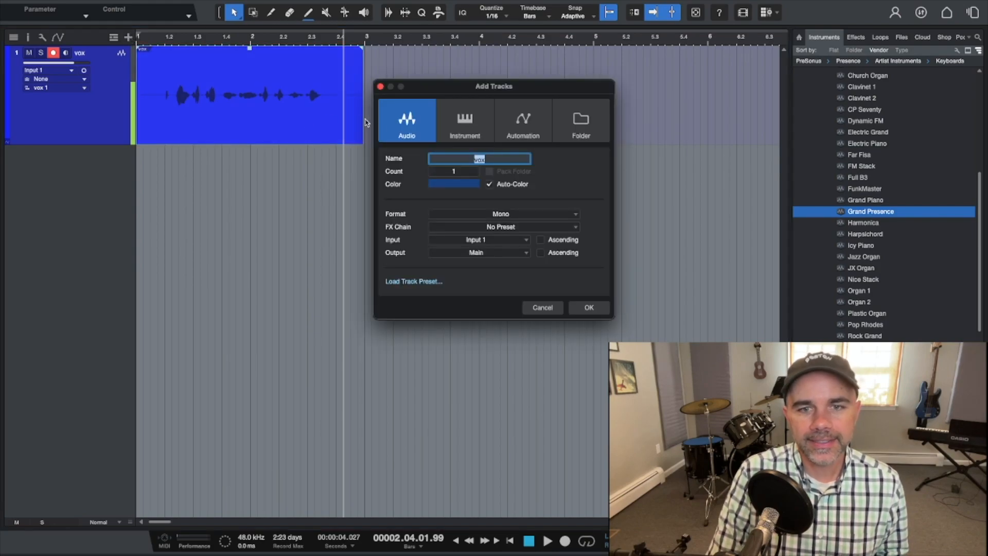
{"action": "left_click", "coordinate": [456, 131]}
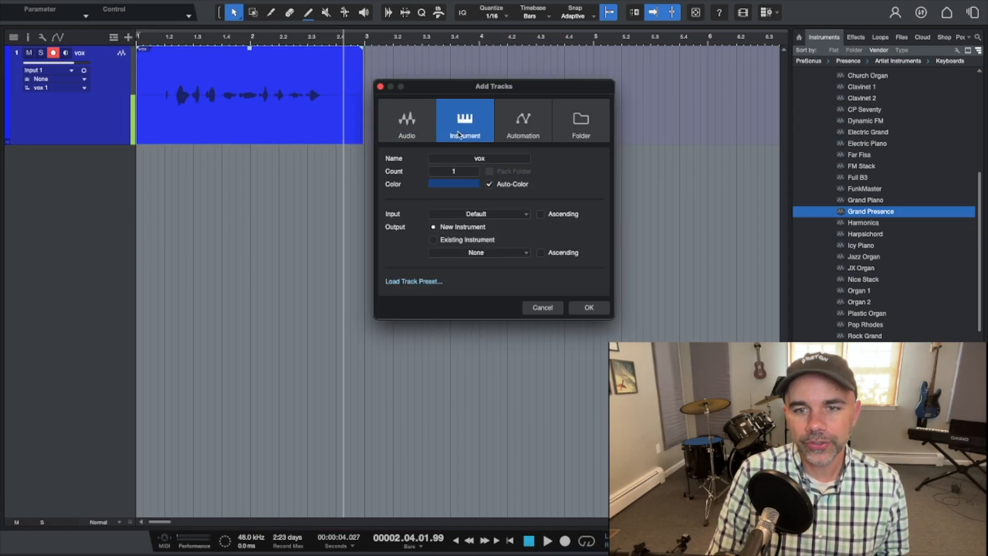
{"action": "double_click", "coordinate": [482, 161]}
{"action": "type", "text": "Int"}
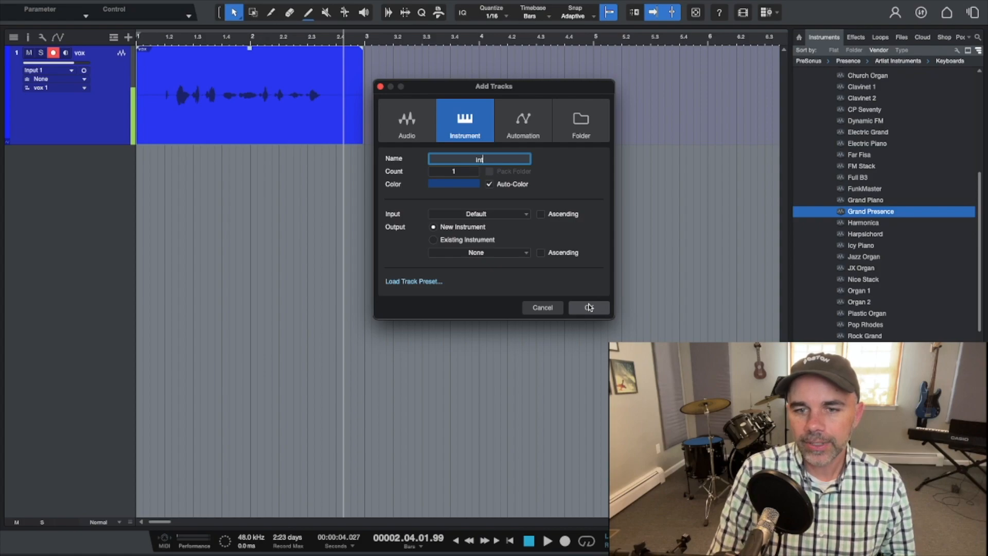
{"action": "left_click", "coordinate": [589, 307]}
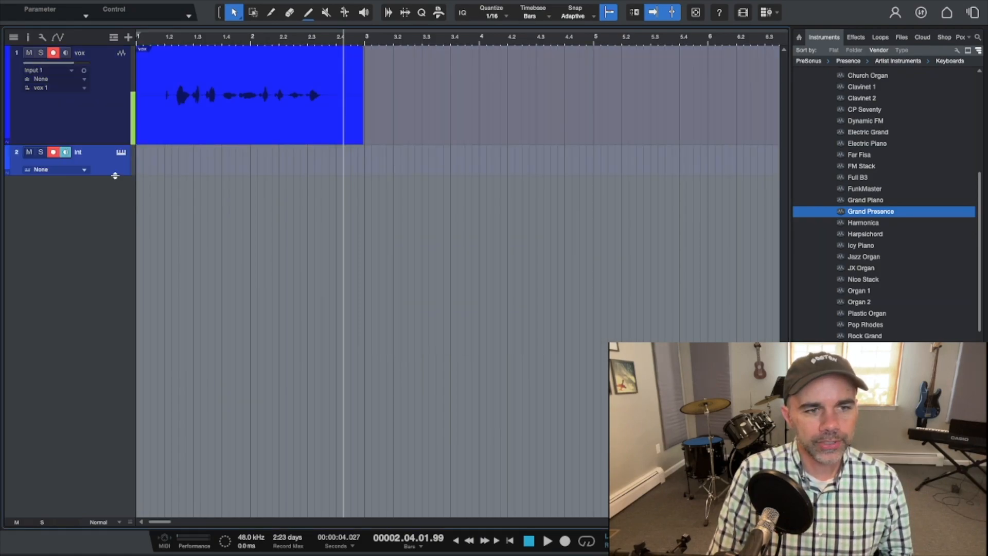
Load the Grand Presence instrument onto the Int track and close the instrument window.
{"action": "left_click_drag", "start_coordinate": [115, 175], "coordinate": [123, 254]}
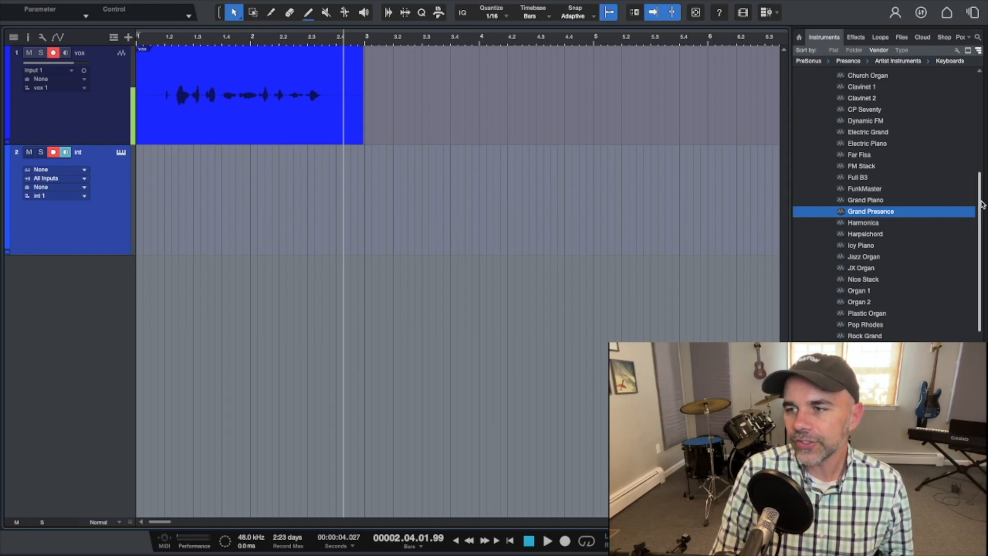
{"action": "mouse_move", "coordinate": [981, 205]}
{"action": "left_mouse_down"}
{"action": "mouse_move", "coordinate": [983, 107]}
{"action": "mouse_move", "coordinate": [983, 210]}
{"action": "left_mouse_up"}
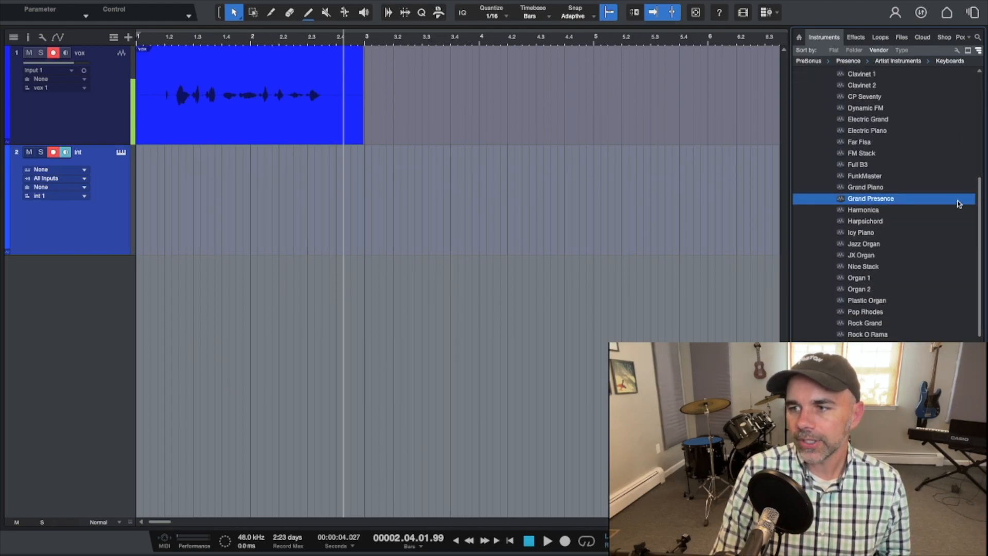
{"action": "left_click_drag", "start_coordinate": [930, 199], "coordinate": [538, 196]}
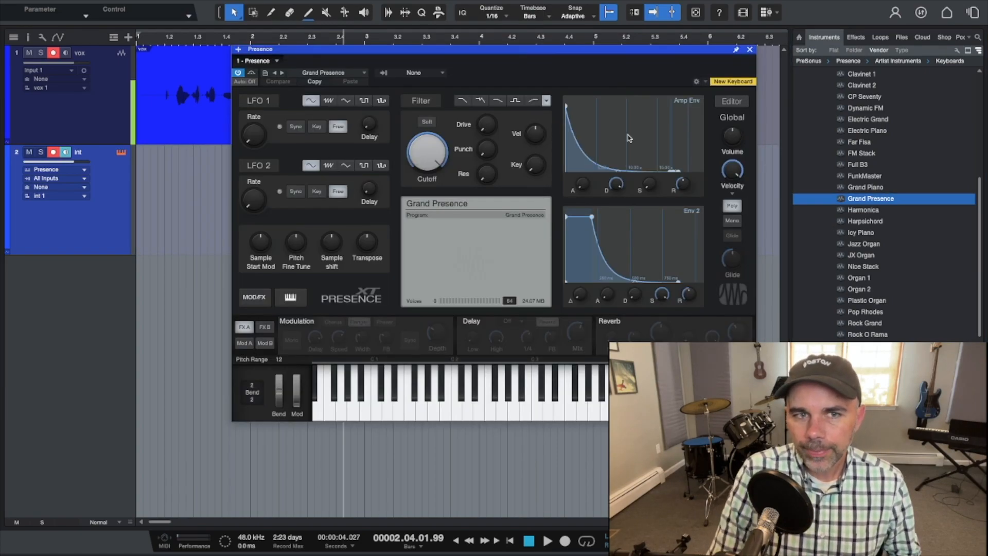
{"action": "left_click", "coordinate": [749, 51]}
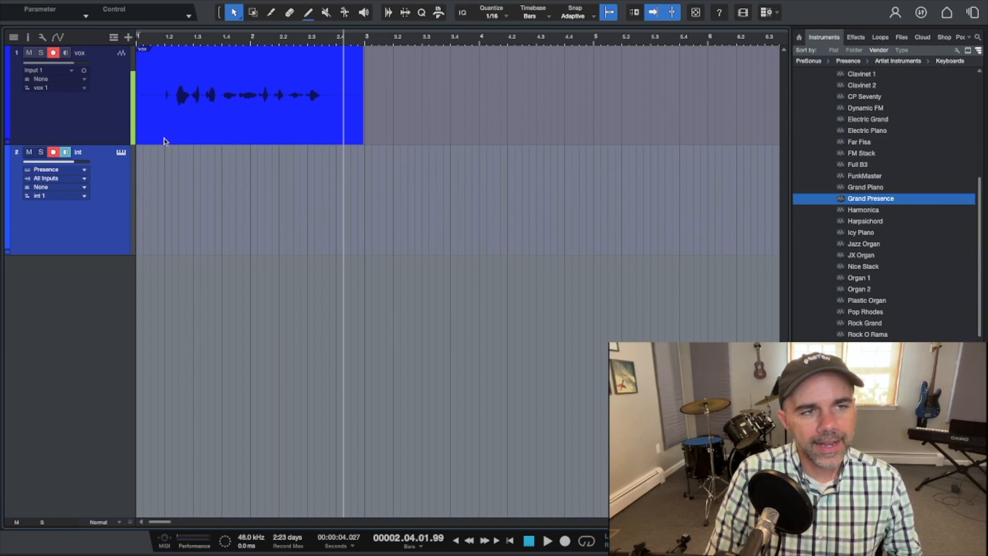
Open the external device settings for the MPKmini keyboard in the preferences.
{"action": "mouse_move", "coordinate": [50, 3]}
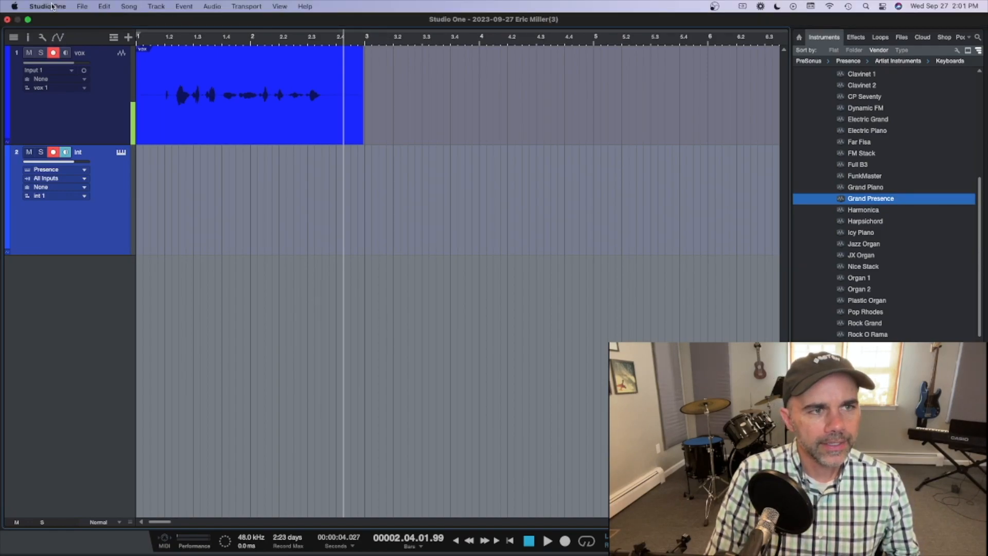
{"action": "left_click", "coordinate": [49, 5]}
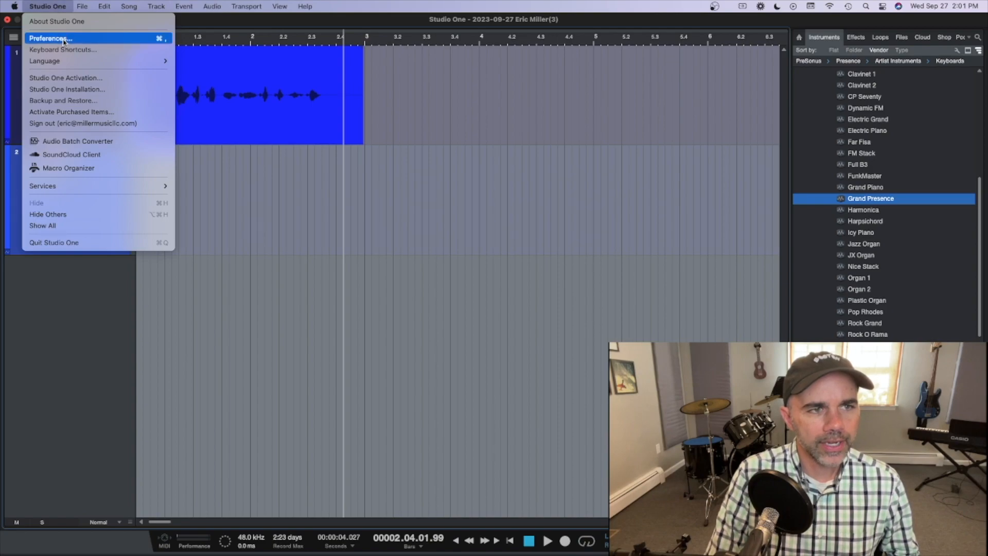
{"action": "left_click", "coordinate": [64, 40]}
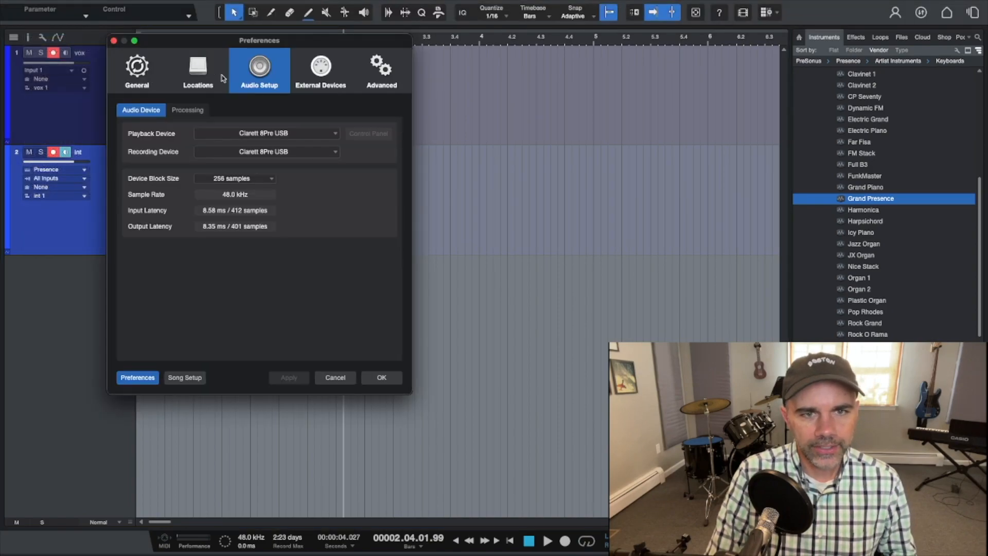
{"action": "left_click", "coordinate": [307, 71]}
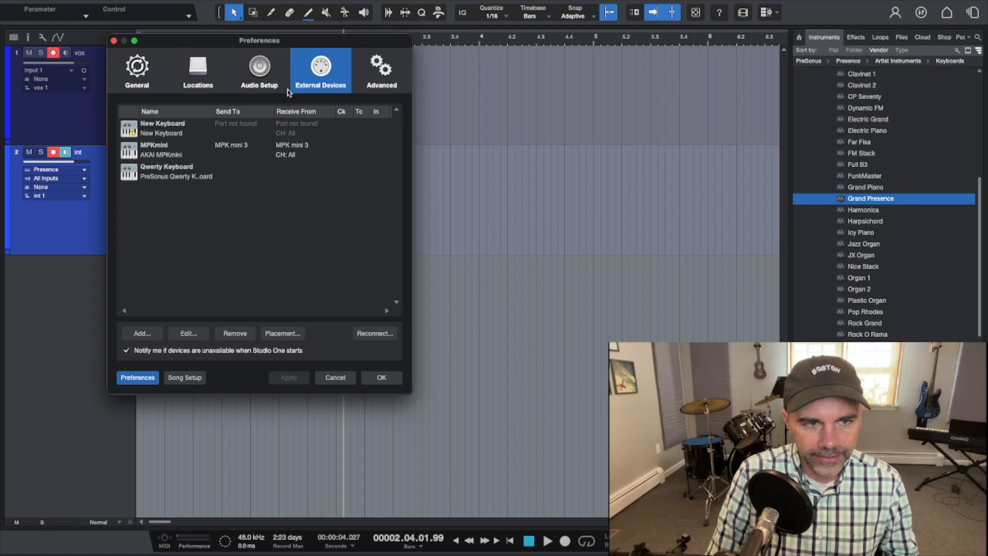
{"action": "left_click", "coordinate": [233, 150]}
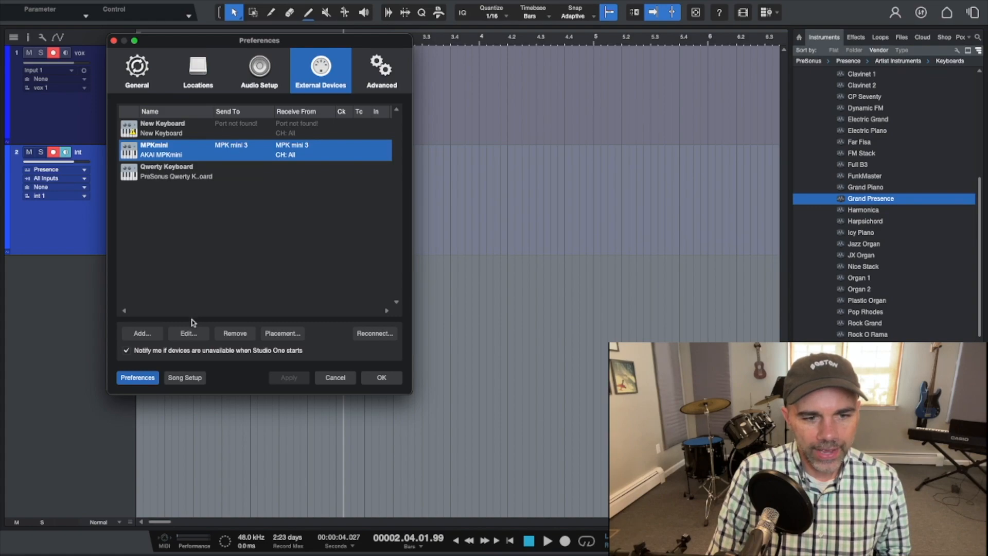
{"action": "left_click", "coordinate": [189, 334]}
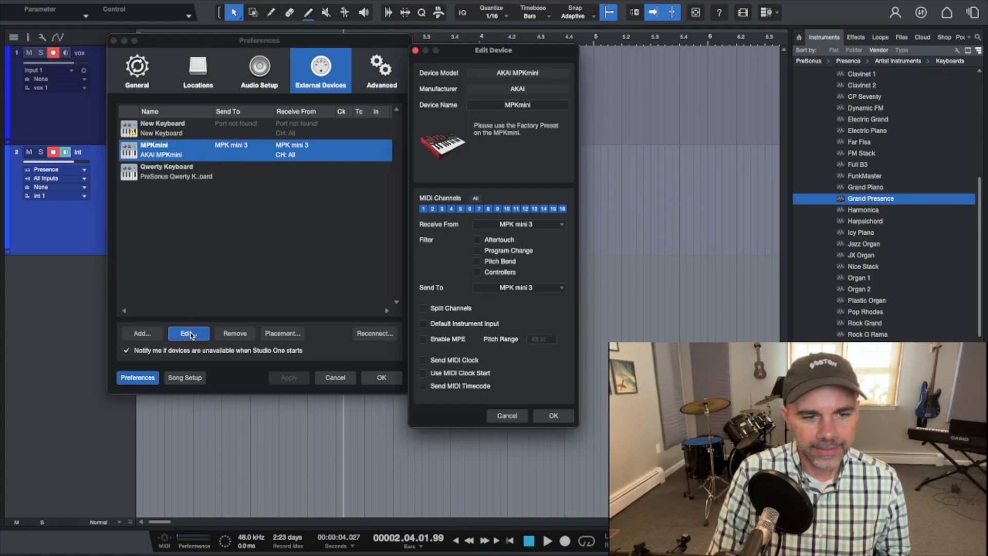
Check the MPKmini's receive-from and send-to ports, then close the device editor and preferences.
{"action": "left_click", "coordinate": [506, 227]}
{"action": "left_click", "coordinate": [504, 227]}
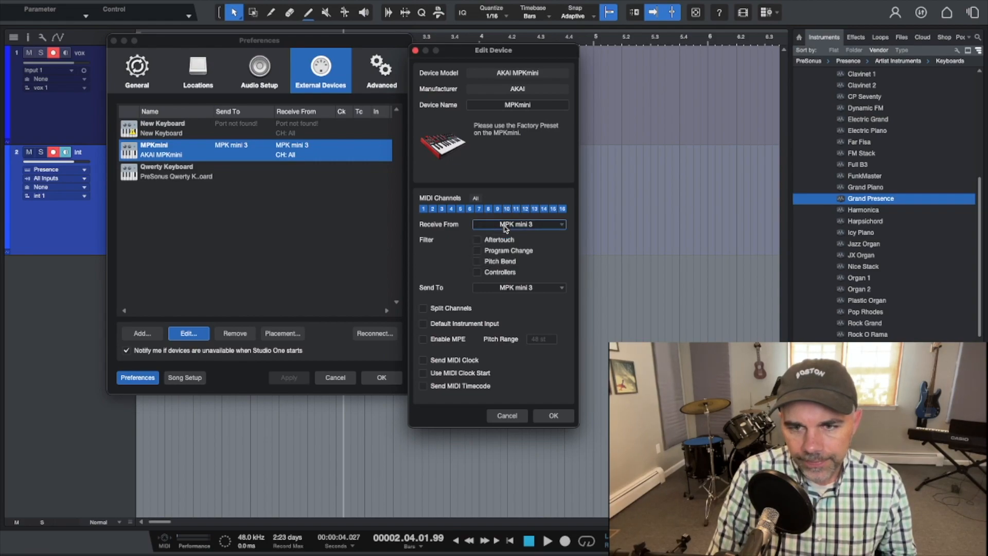
{"action": "left_click", "coordinate": [531, 288]}
{"action": "left_click", "coordinate": [531, 289]}
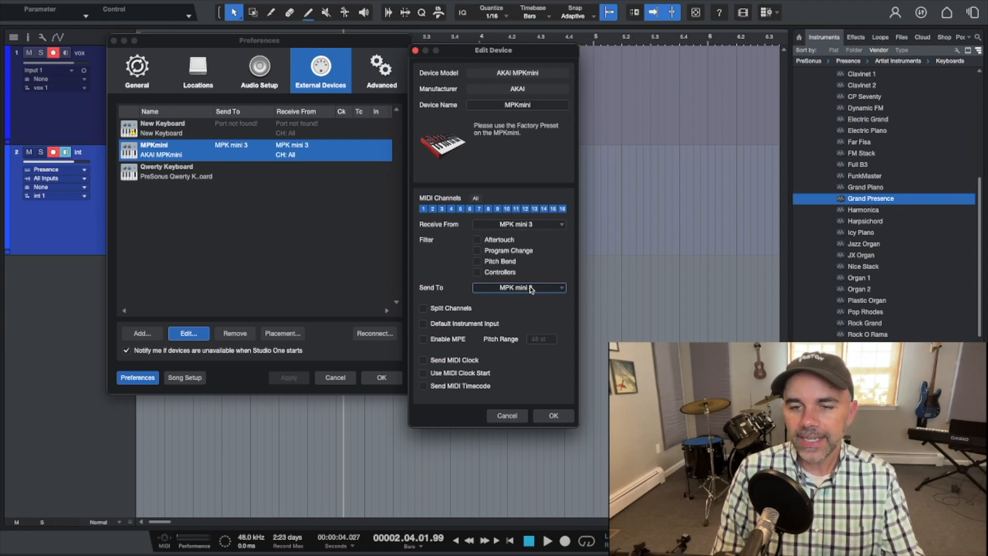
{"action": "left_click", "coordinate": [555, 415]}
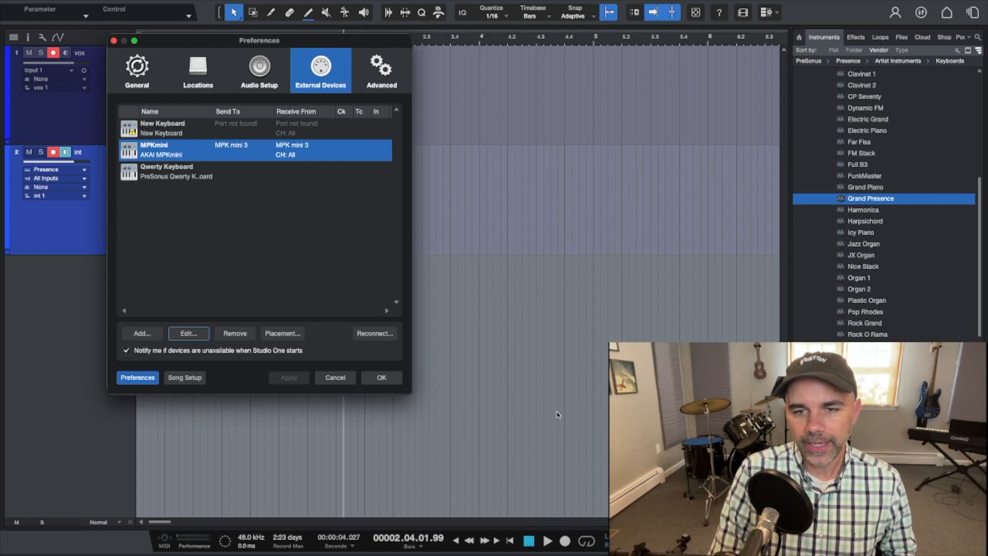
{"action": "left_click", "coordinate": [379, 378]}
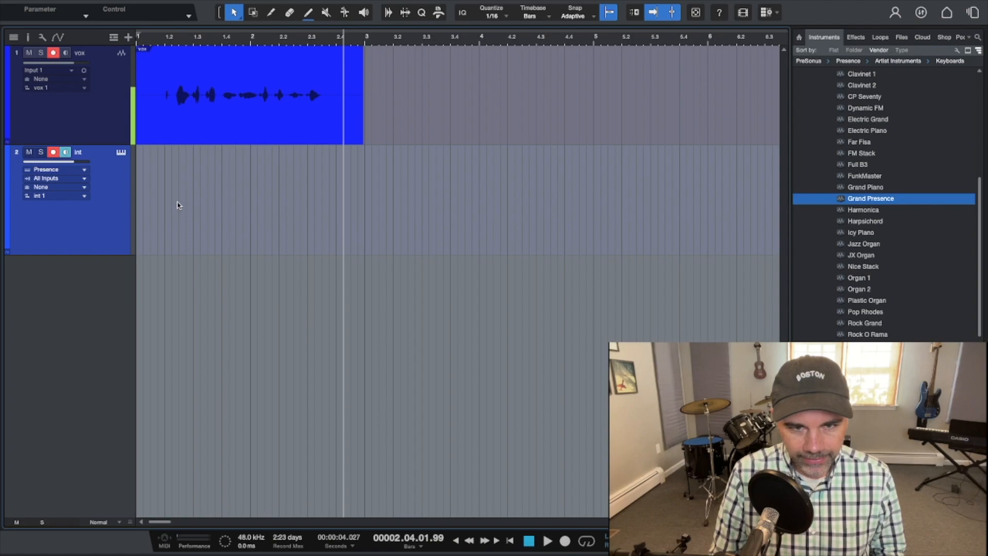
Play a few test notes on the Int track with the on-screen Qwerty keyboard, then close it.
{"action": "key", "text": "Caps_Lock"}
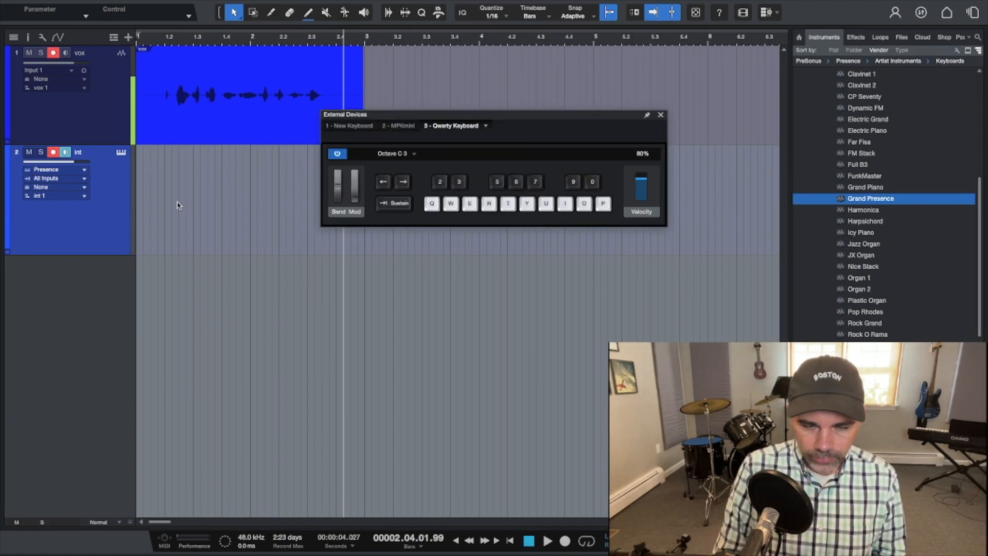
{"action": "key", "text": "w"}
{"action": "key", "text": "e"}
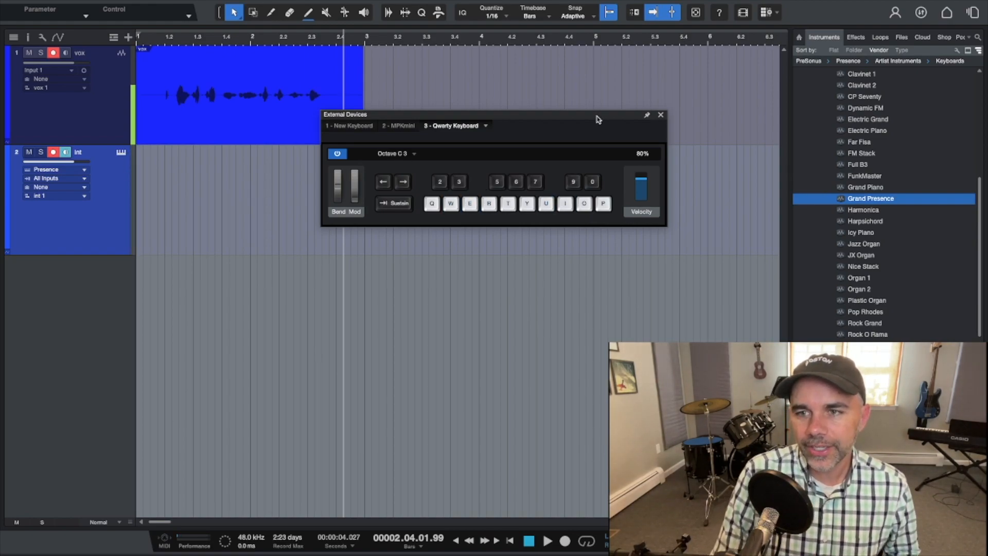
{"action": "left_click", "coordinate": [661, 116]}
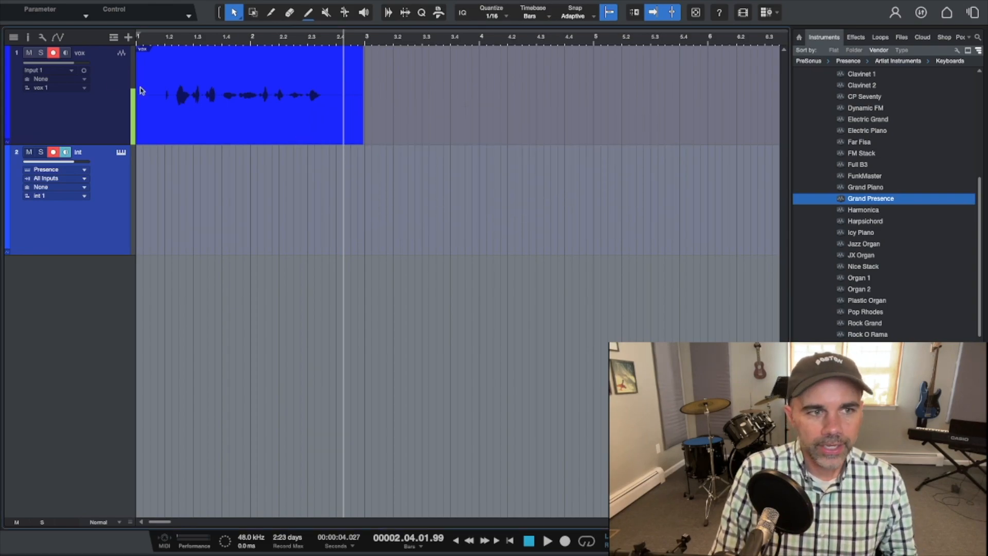
Mute and disarm the vox track, then record a MIDI part on the Int track.
{"action": "left_click", "coordinate": [29, 53]}
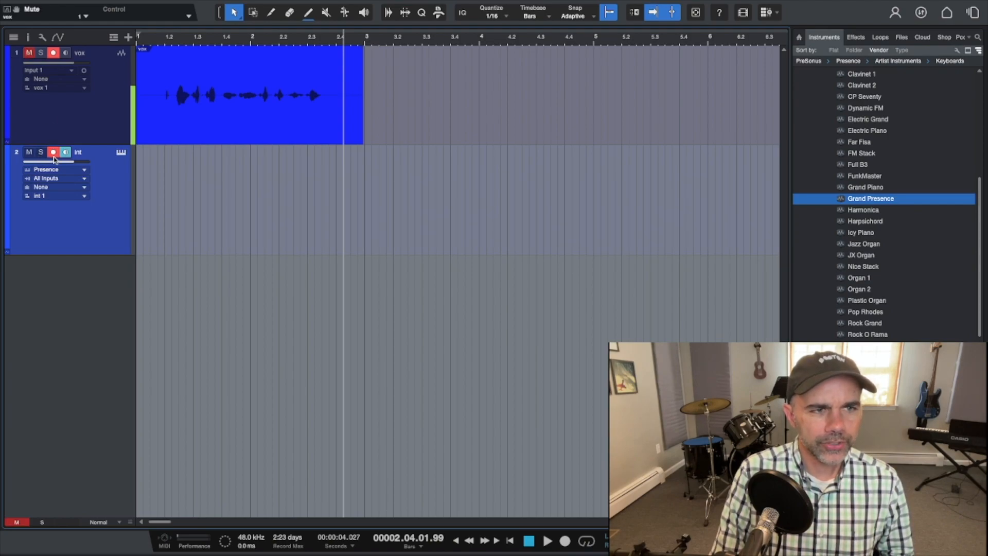
{"action": "left_click", "coordinate": [53, 53]}
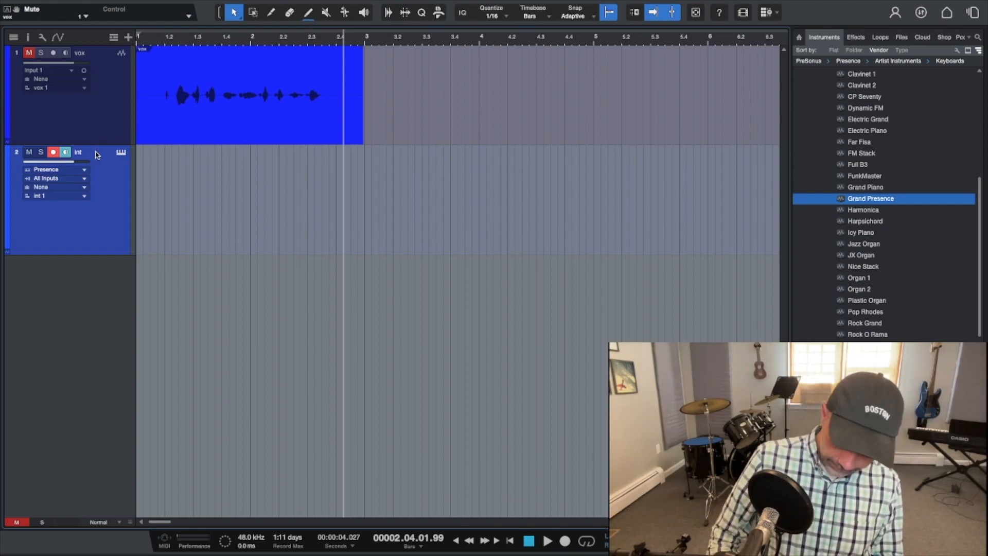
{"action": "key", "text": "KP_Multiply"}
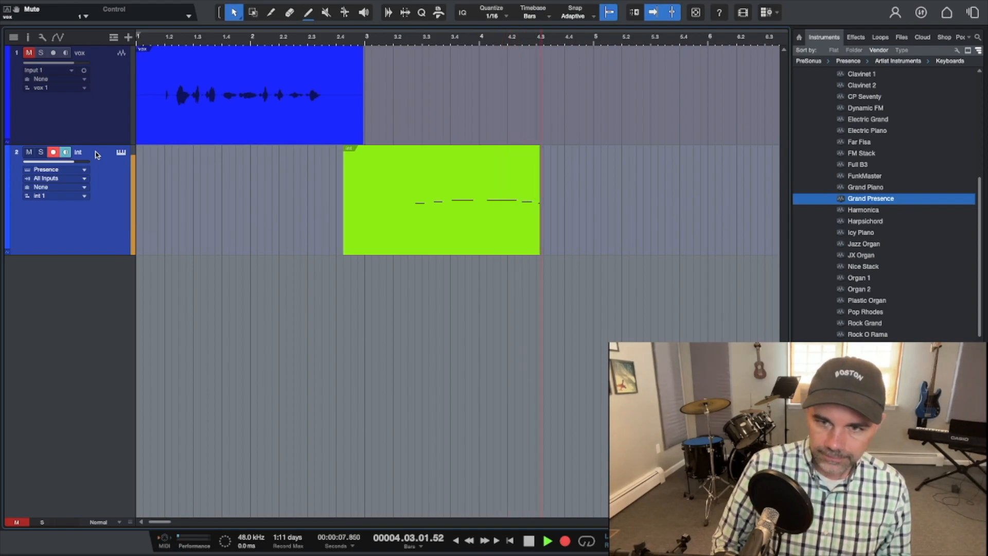
{"action": "key", "text": "space"}
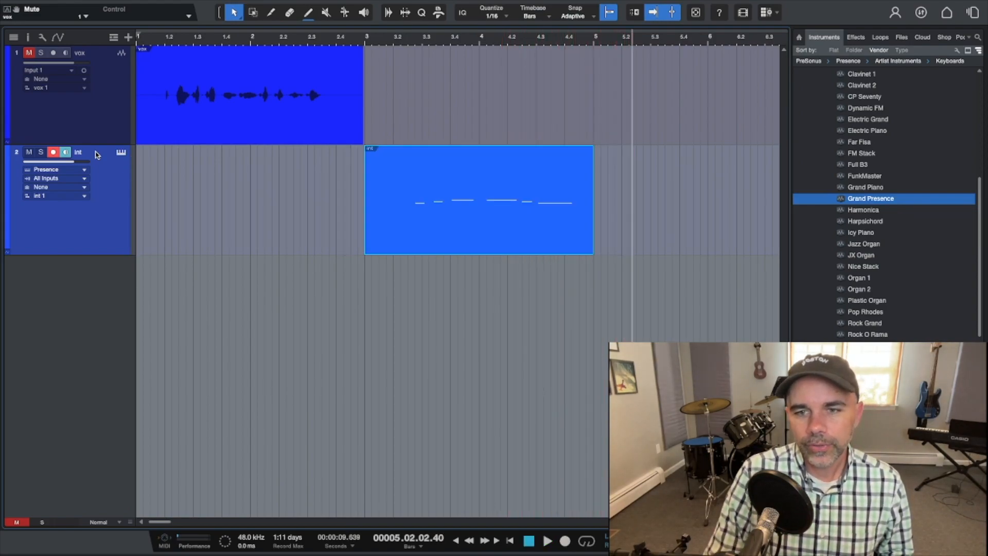
Play back the recorded MIDI part from the start of its clip.
{"action": "left_click", "coordinate": [361, 40]}
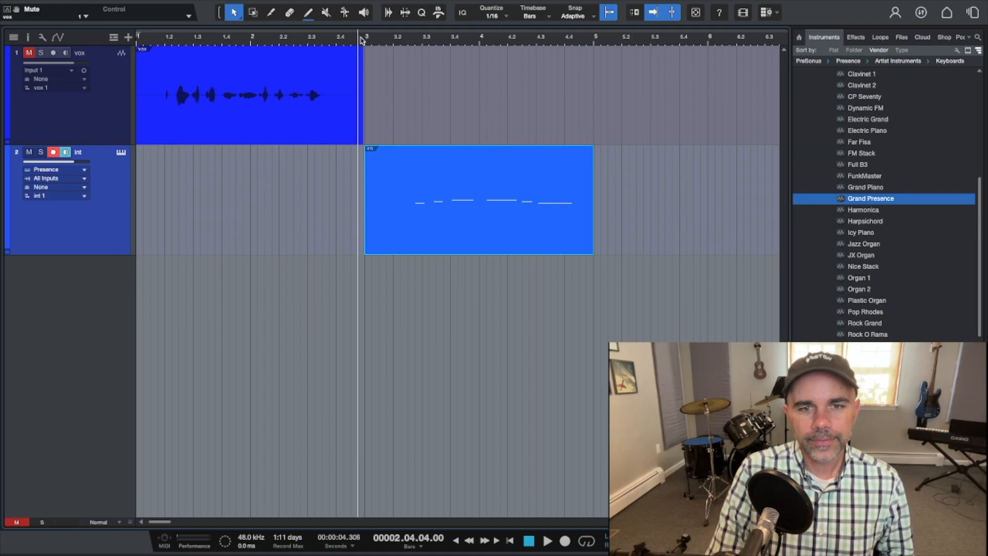
{"action": "key", "text": "space"}
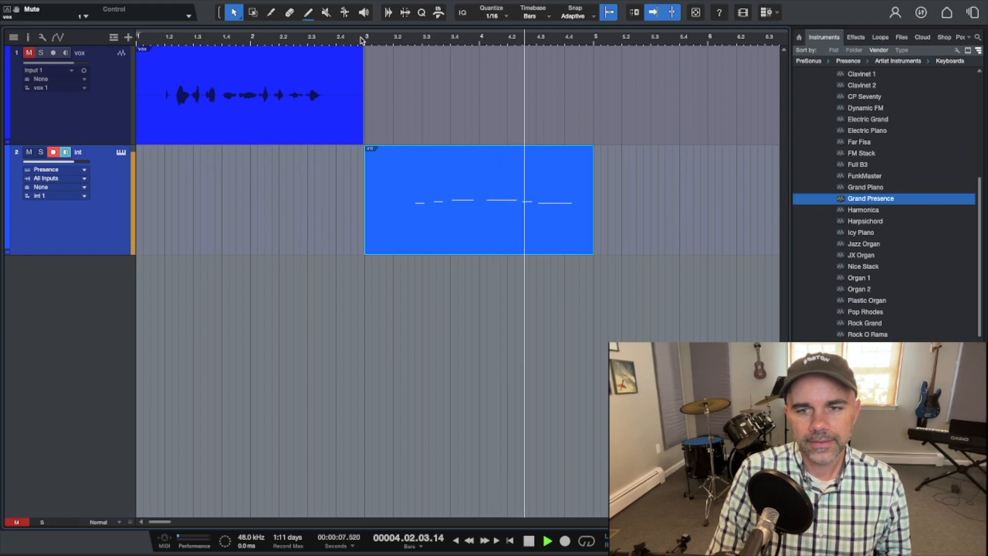
{"action": "key", "text": "space"}
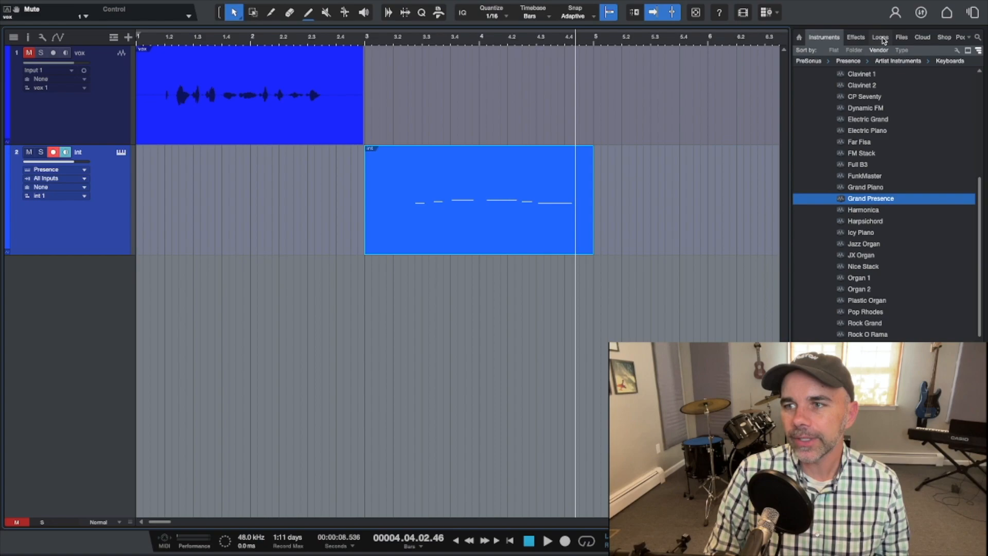
Add the Funk acoustic drums Alternate Chorus audioloop as a new track at the song start and enlarge its height.
{"action": "left_click", "coordinate": [880, 37]}
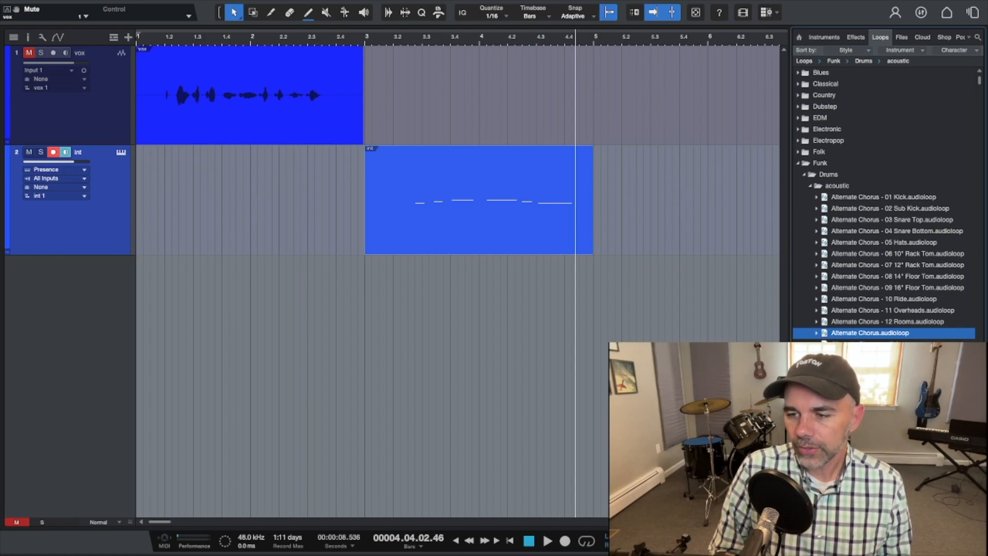
{"action": "left_click_drag", "start_coordinate": [844, 337], "coordinate": [157, 269]}
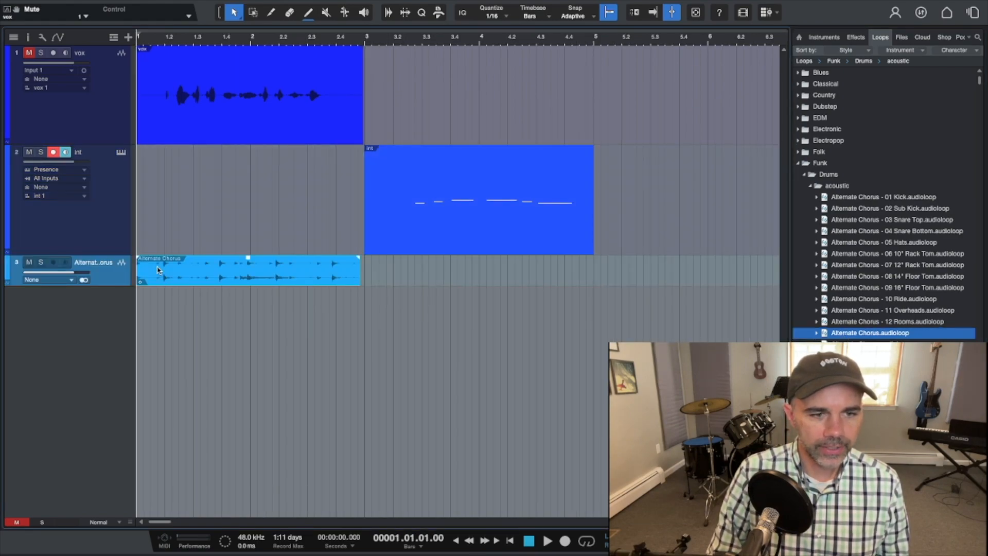
{"action": "left_click_drag", "start_coordinate": [117, 286], "coordinate": [130, 396]}
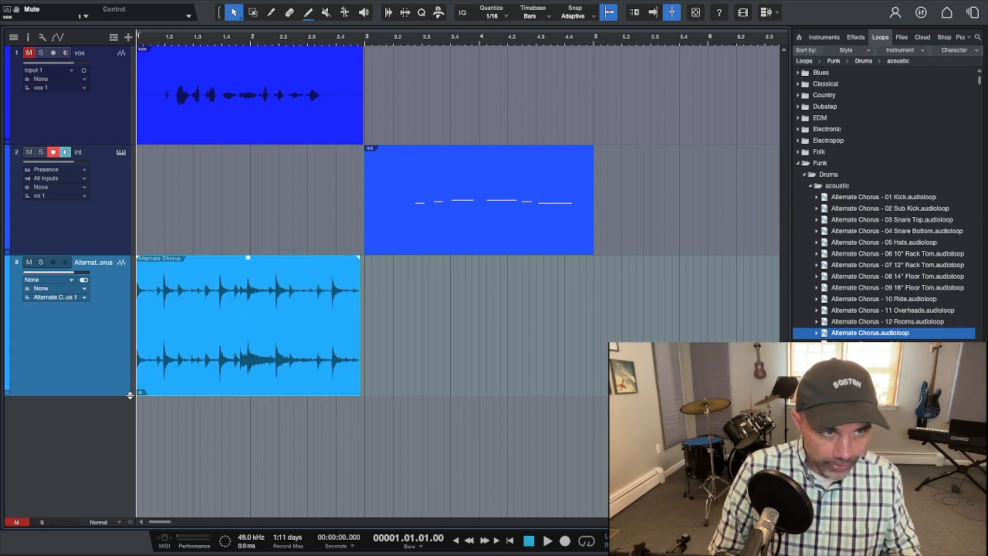
Unmute the vox track and play back all three tracks together.
{"action": "left_click", "coordinate": [28, 54]}
{"action": "key", "text": "space"}
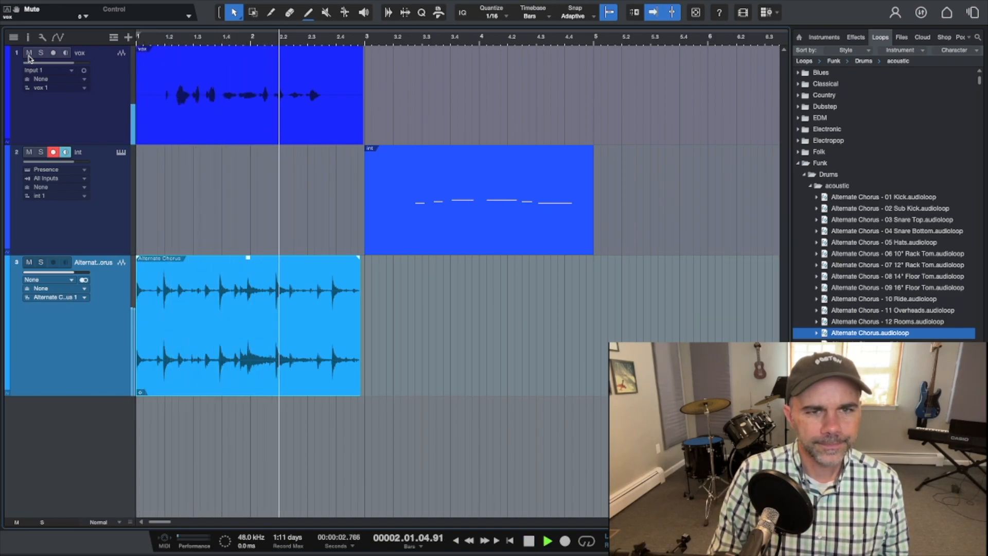
{"action": "key", "text": "space"}
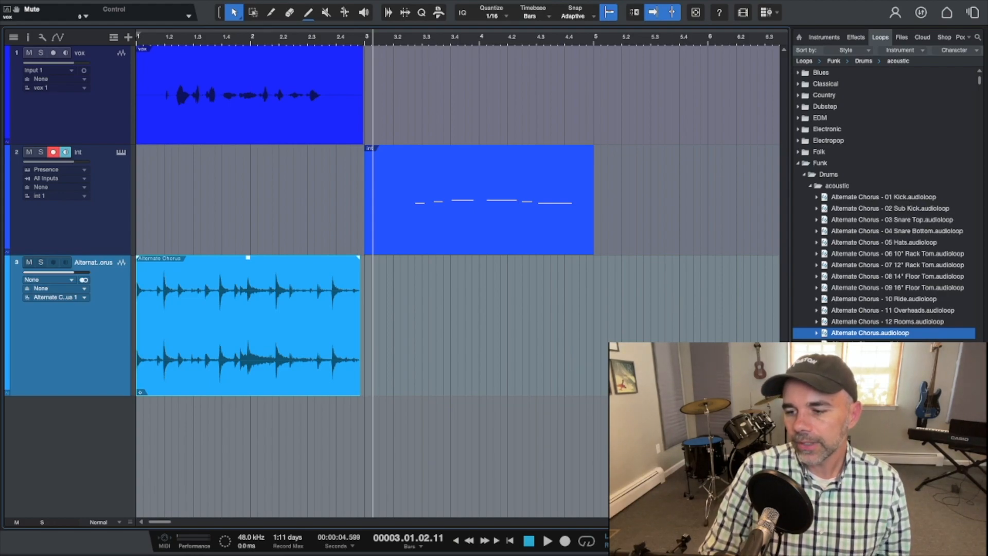
Open the mixer and set the vox channel's volume to -0.4 dB.
{"action": "key", "text": "F3"}
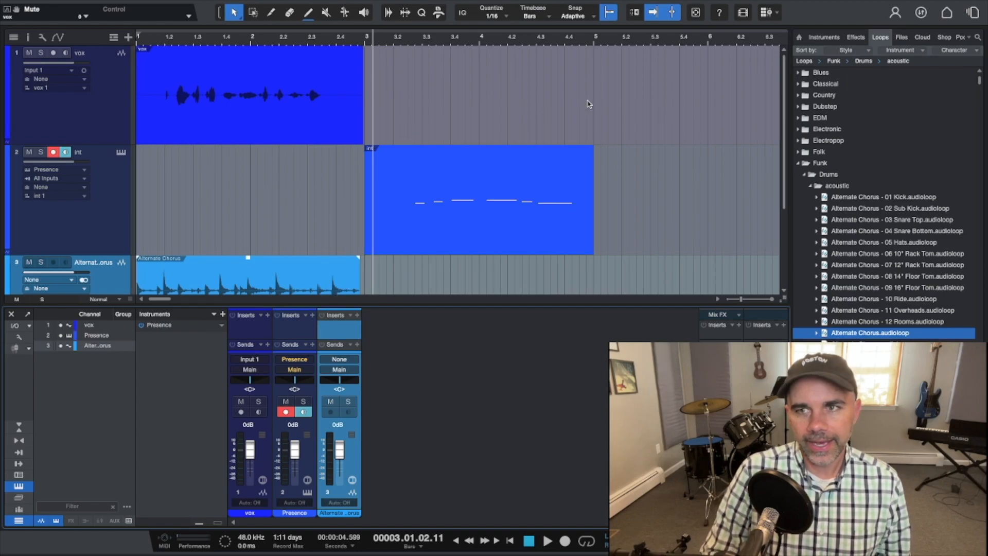
{"action": "left_click", "coordinate": [696, 14]}
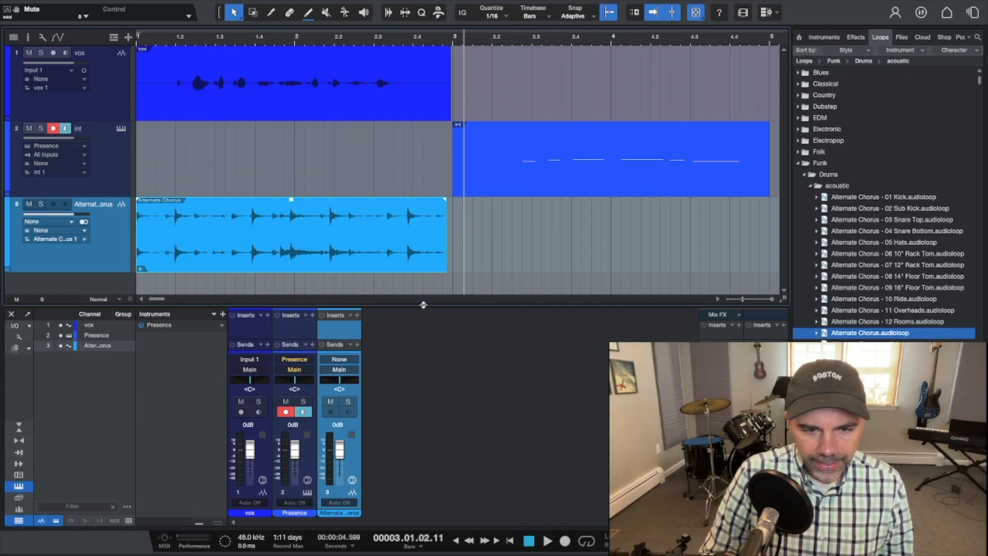
{"action": "left_click_drag", "start_coordinate": [423, 305], "coordinate": [420, 256]}
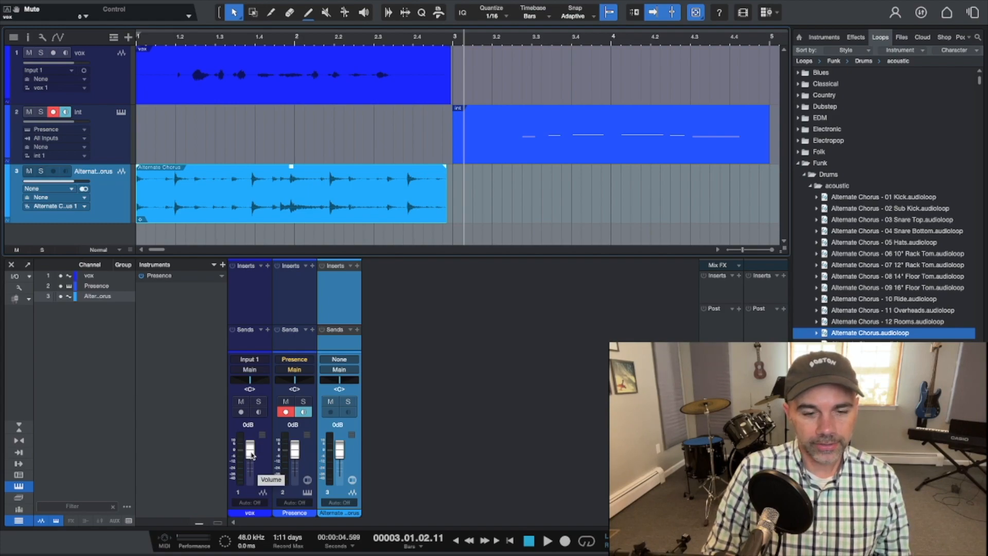
{"action": "mouse_move", "coordinate": [252, 455]}
{"action": "left_mouse_down"}
{"action": "mouse_move", "coordinate": [252, 470]}
{"action": "mouse_move", "coordinate": [254, 455]}
{"action": "left_mouse_up"}
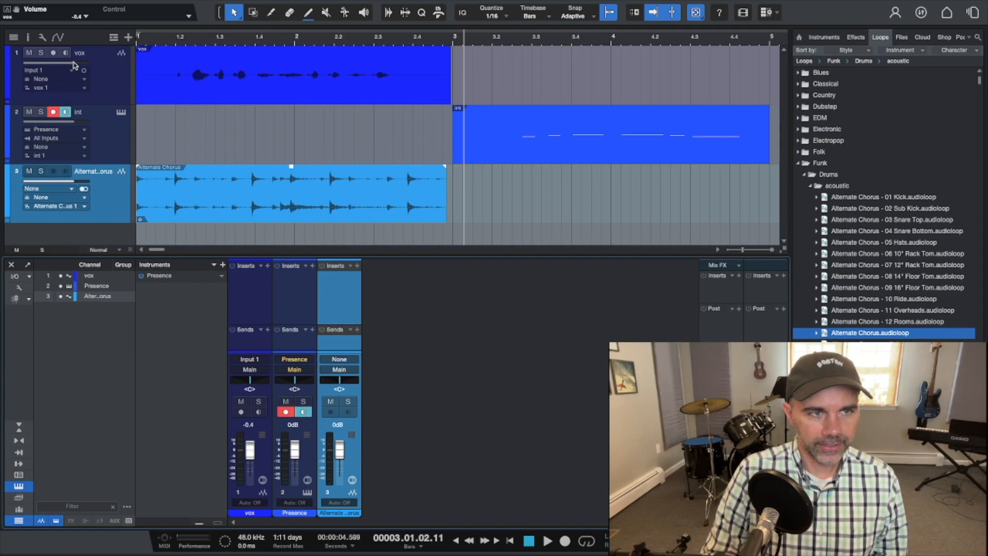
Insert a Room Reverb effect on the vox channel by searching for rev.
{"action": "left_click", "coordinate": [267, 267]}
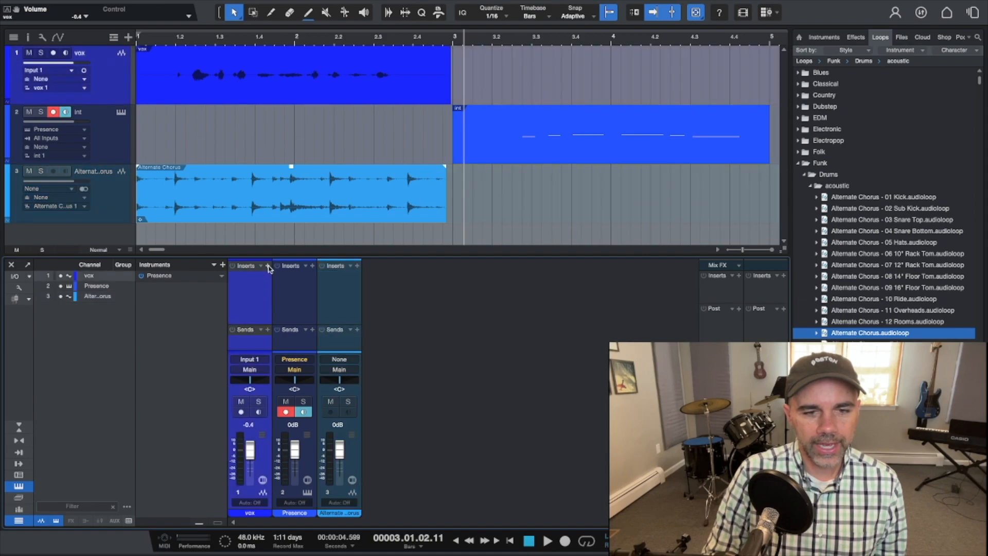
{"action": "left_click", "coordinate": [268, 266]}
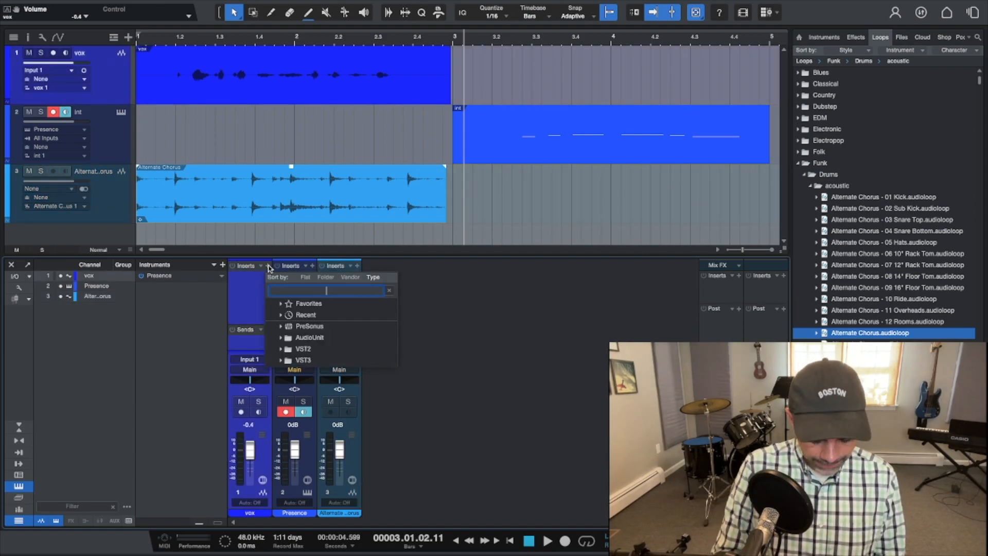
{"action": "type", "text": "rev"}
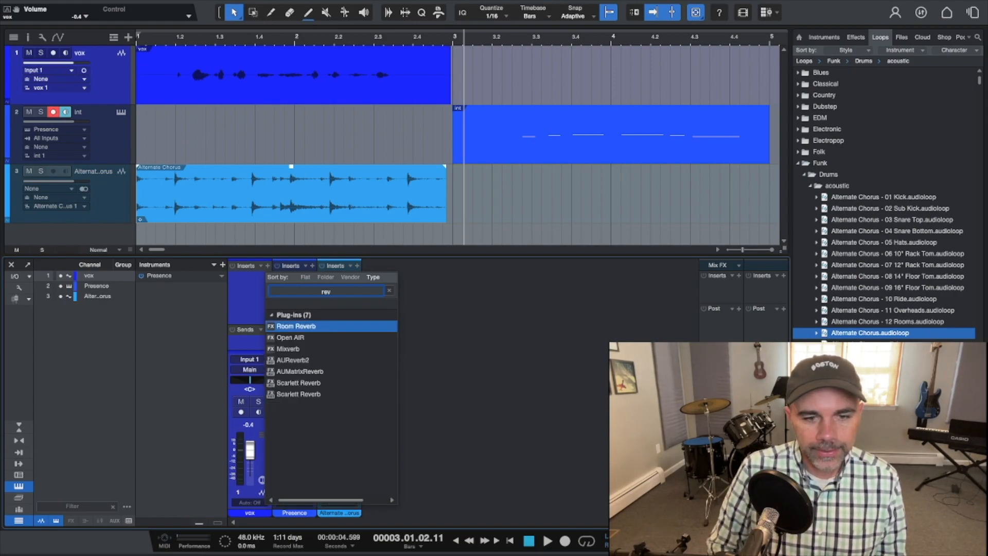
{"action": "key", "text": "Return"}
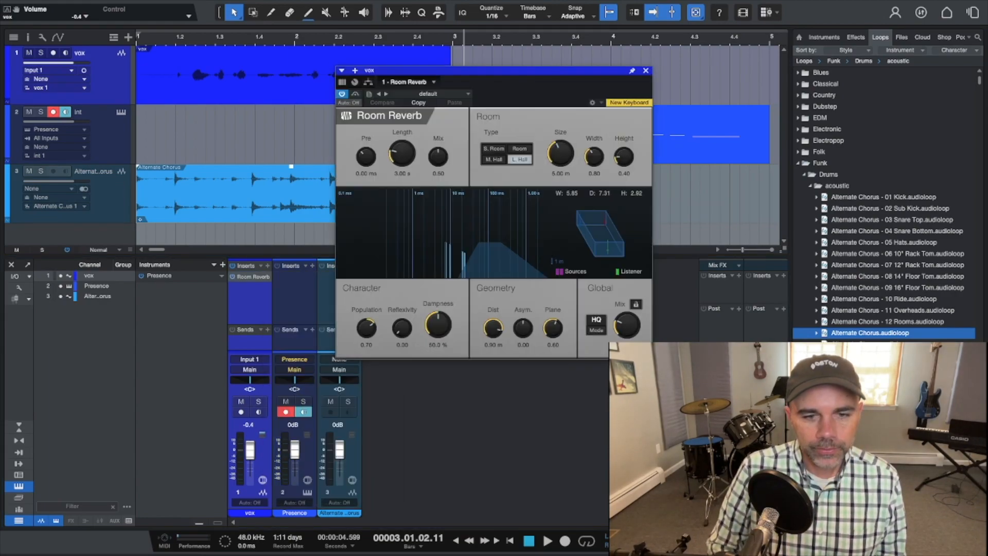
Solo the vox track and play it from the start of the song.
{"action": "key", "text": "comma"}
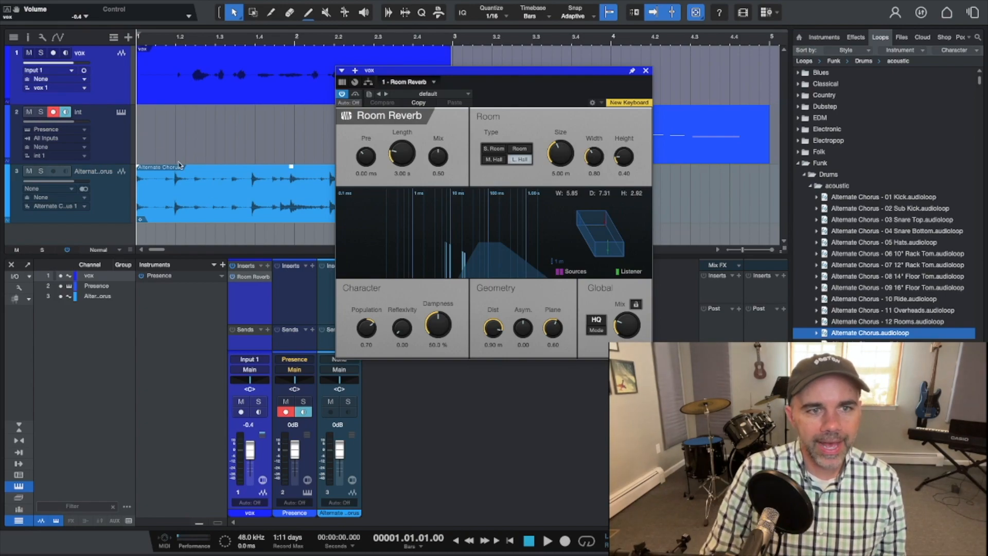
{"action": "left_click", "coordinate": [42, 55]}
{"action": "key", "text": "space"}
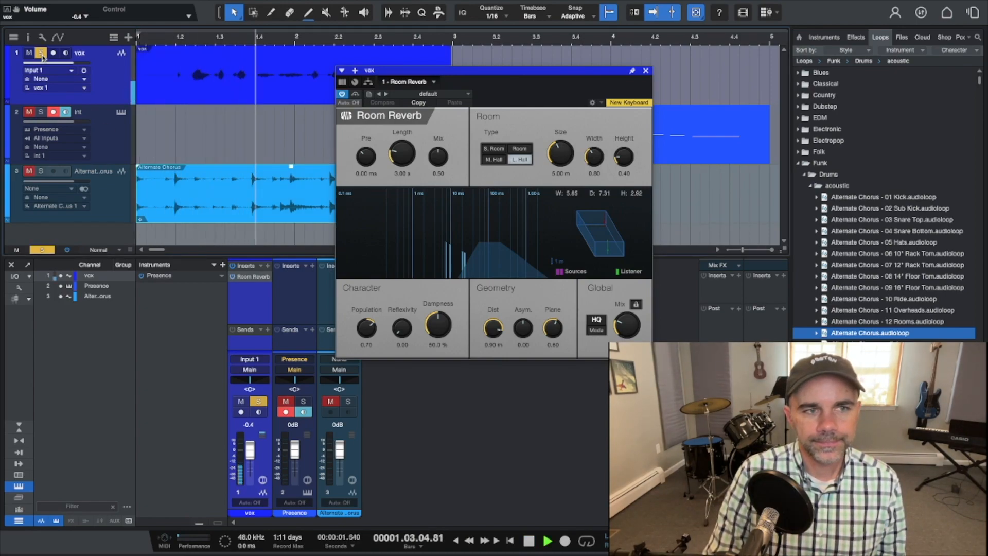
Stop playback and lower the vox channel's volume to -1.1 dB.
{"action": "key", "text": "space"}
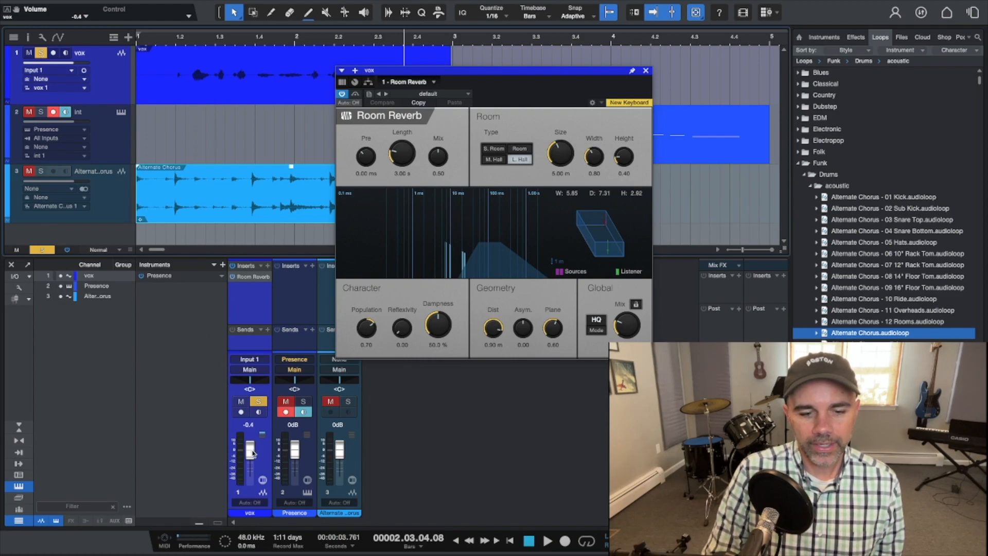
{"action": "mouse_move", "coordinate": [251, 453]}
{"action": "left_mouse_down"}
{"action": "mouse_move", "coordinate": [251, 470]}
{"action": "mouse_move", "coordinate": [249, 453]}
{"action": "left_mouse_up"}
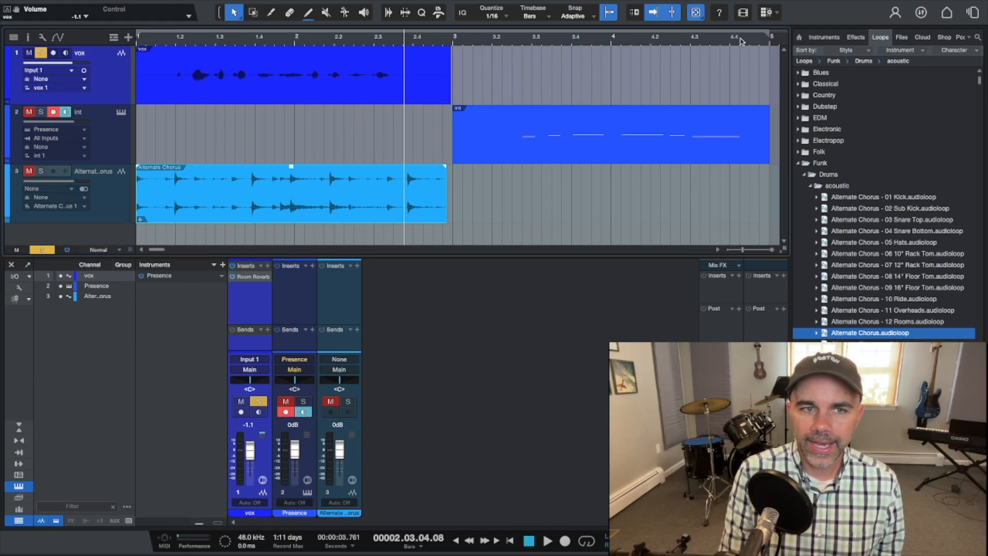
Open the Export Mixdown dialog for the song.
{"action": "mouse_move", "coordinate": [688, 2]}
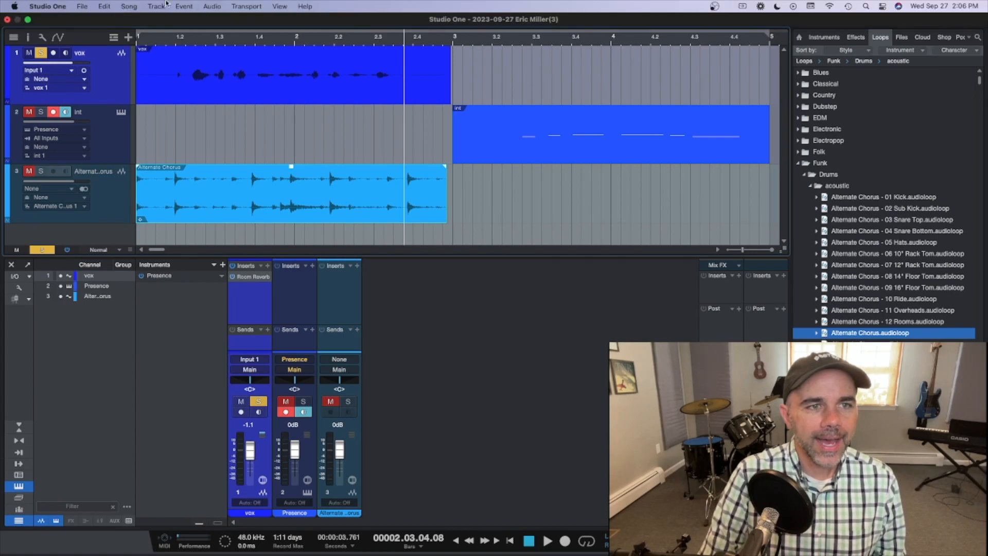
{"action": "left_click", "coordinate": [130, 6]}
{"action": "left_click", "coordinate": [142, 45]}
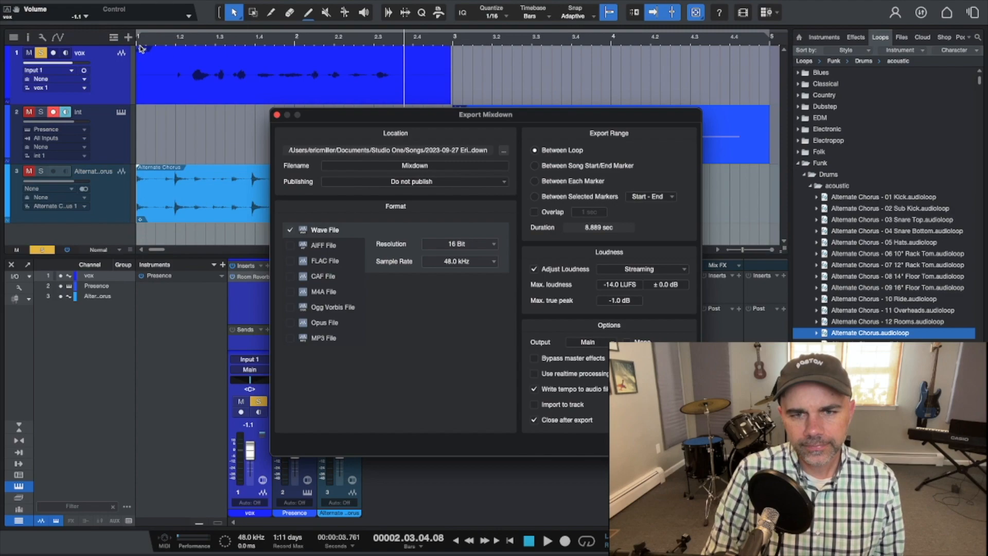
Configure the mixdown export as an MP3 File with the Between Loop range and Streaming loudness.
{"action": "left_click", "coordinate": [410, 168]}
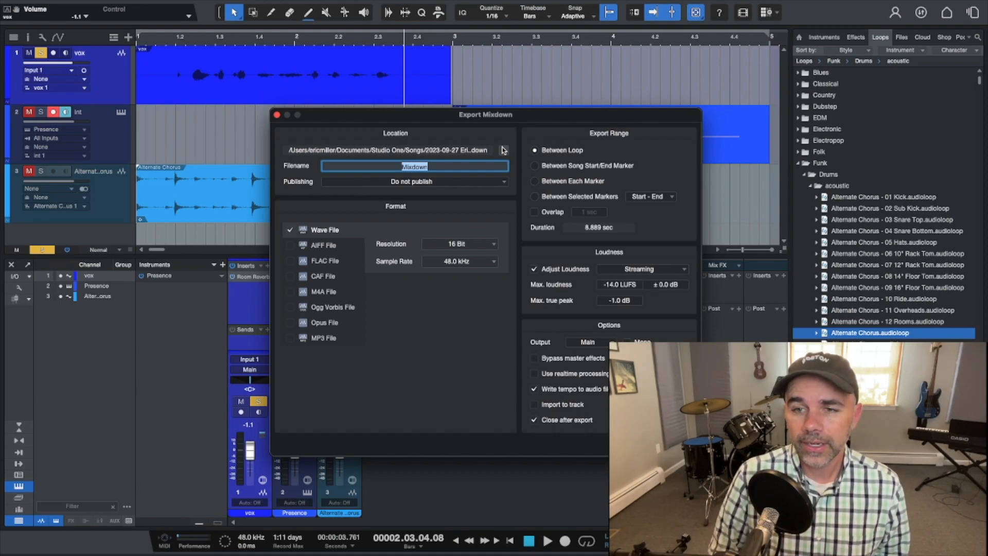
{"action": "left_click", "coordinate": [536, 151]}
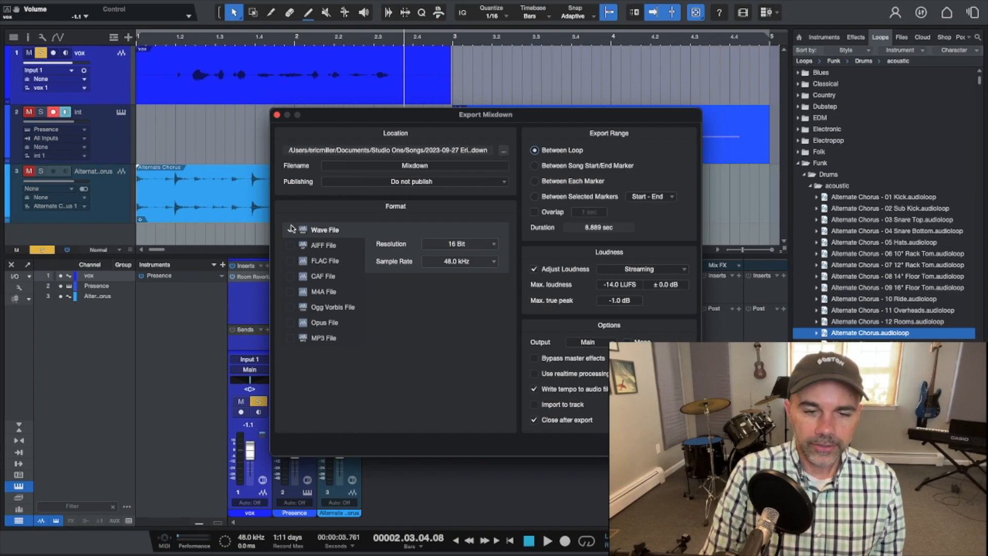
{"action": "left_click", "coordinate": [290, 338]}
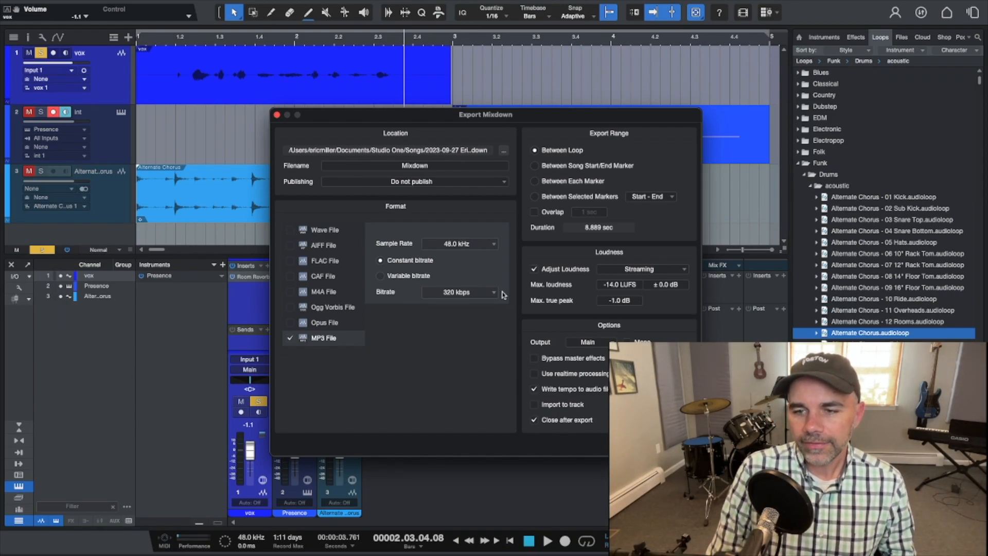
{"action": "left_click", "coordinate": [633, 270]}
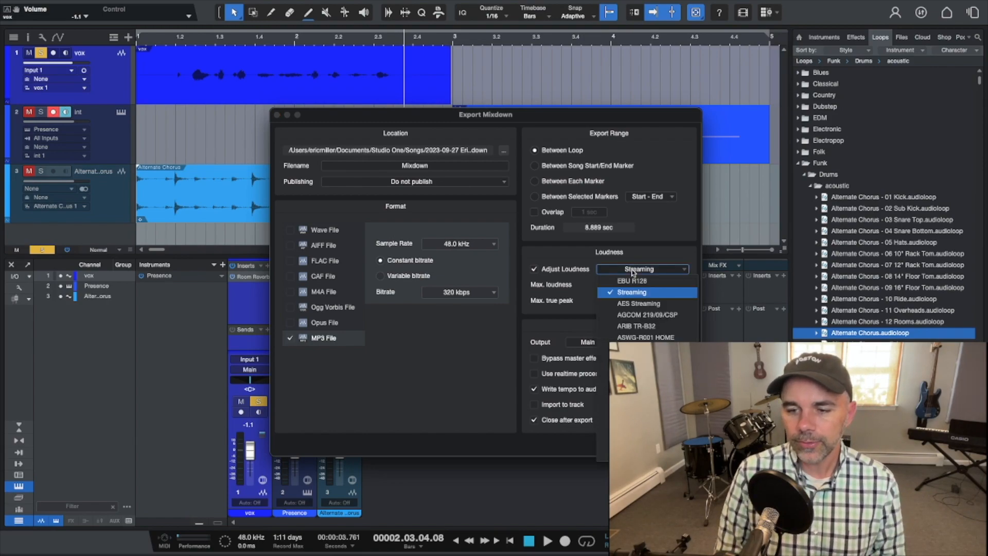
{"action": "left_click", "coordinate": [634, 271]}
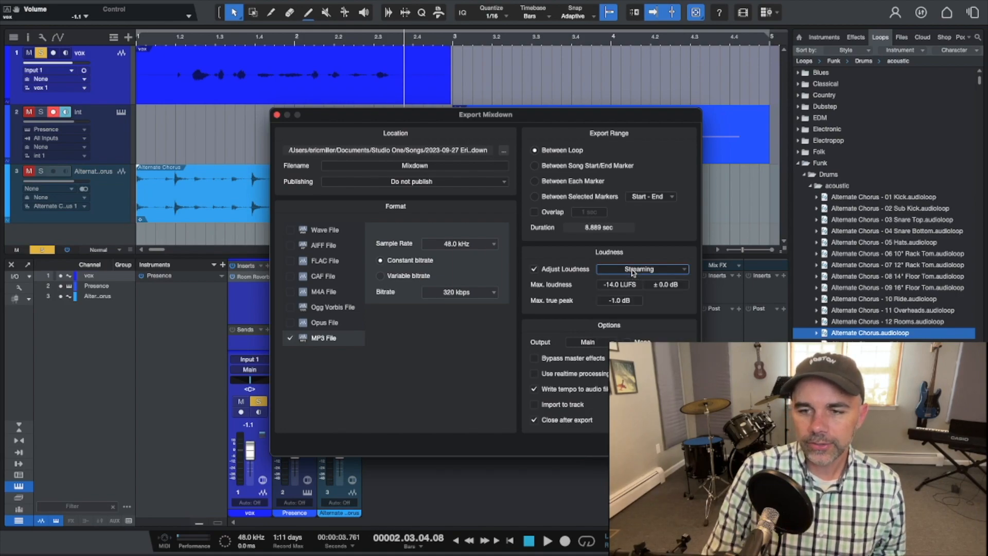